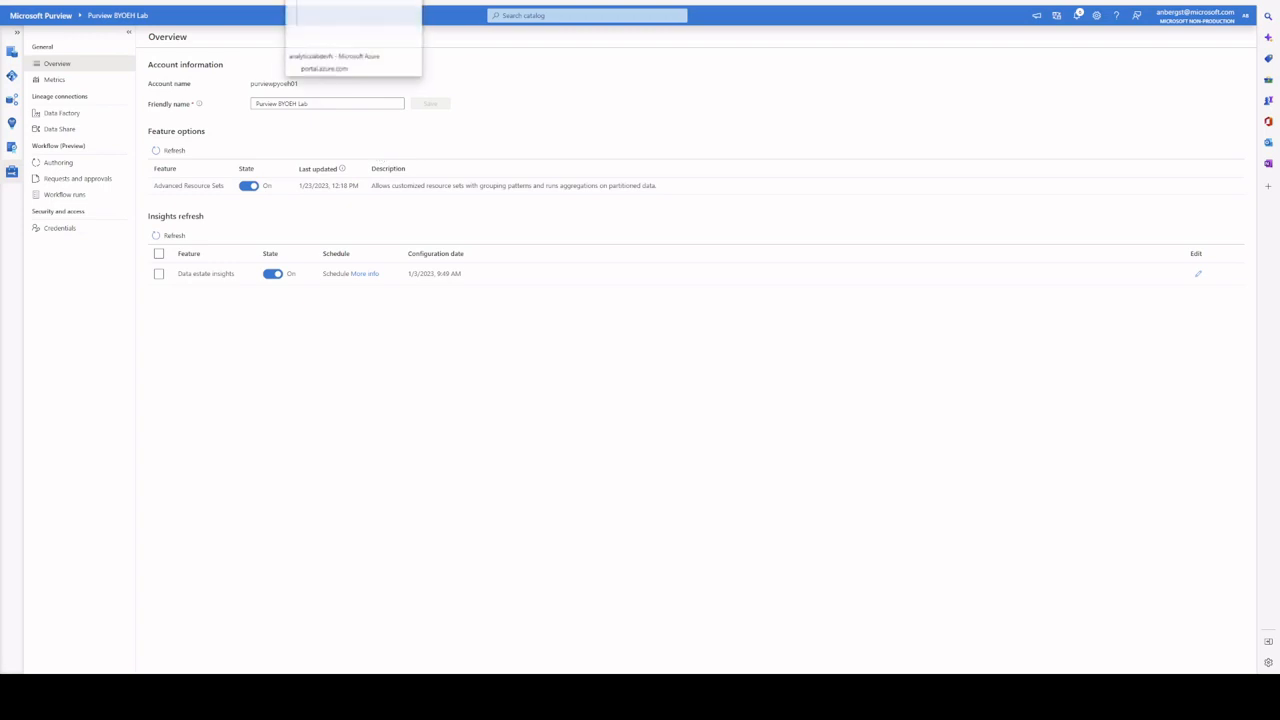
Open the pattern rules in the Purview data map's source management
click(340, 1)
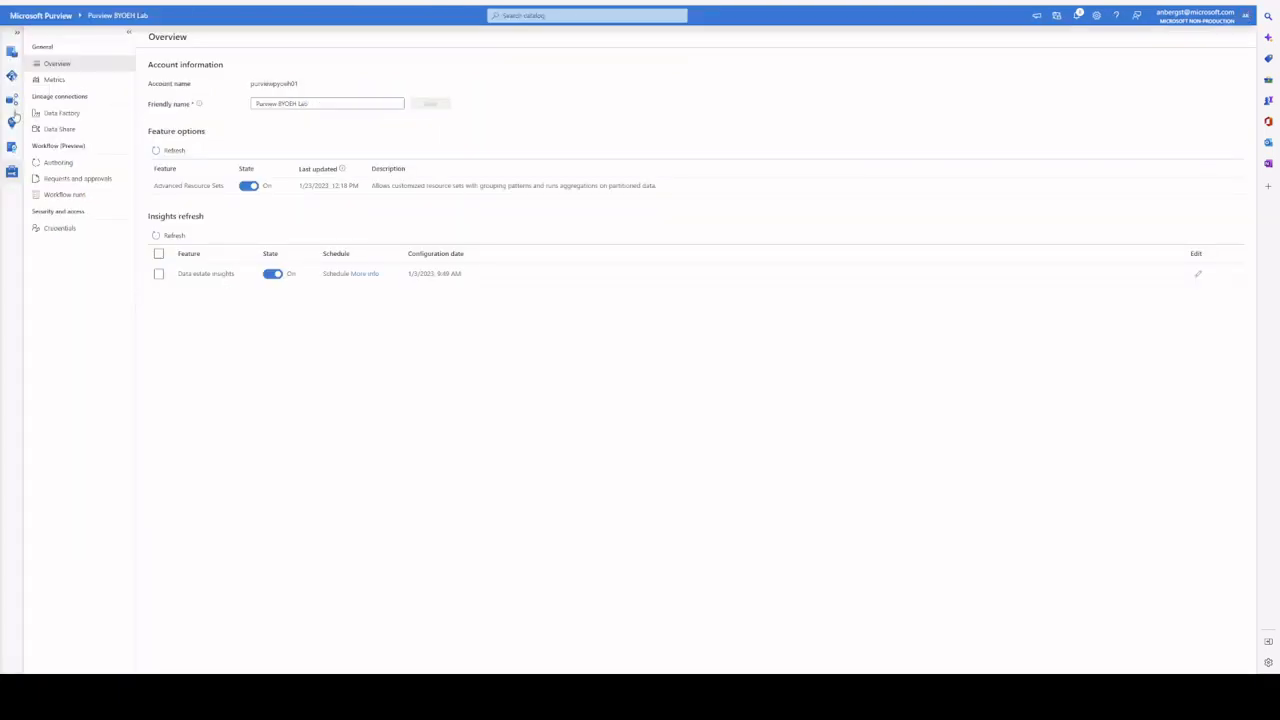
click(12, 77)
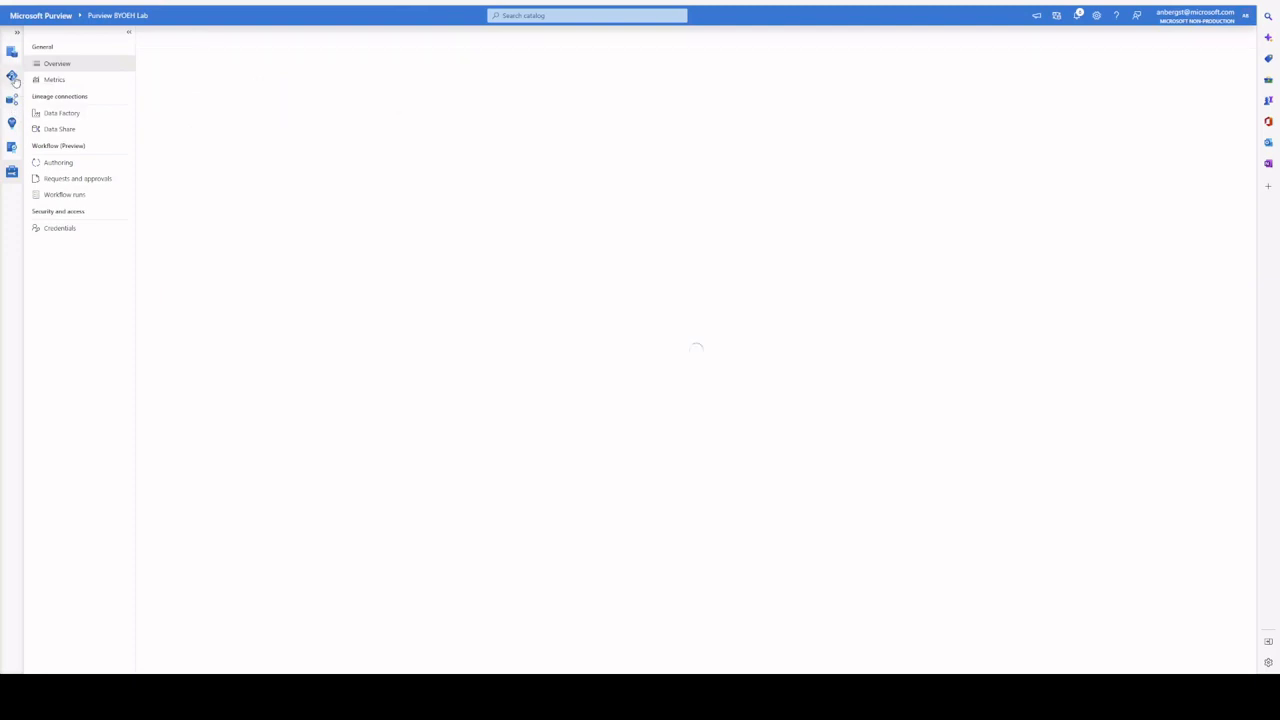
click(78, 163)
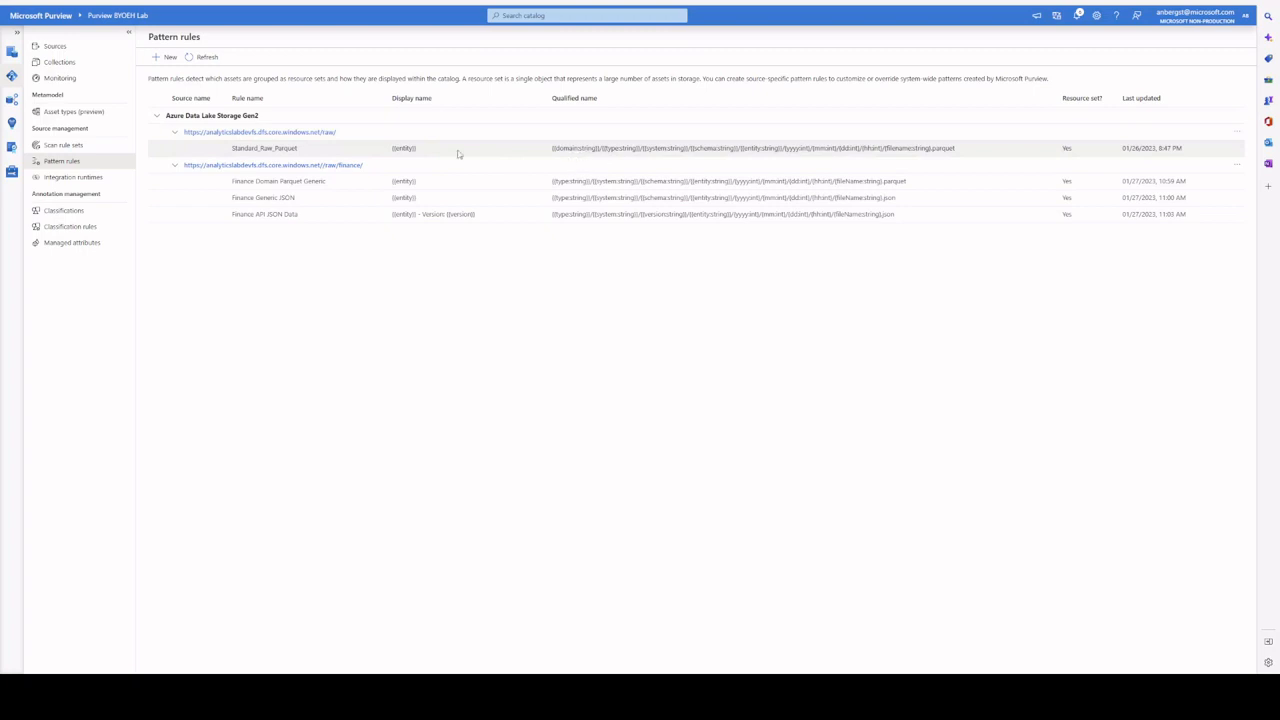
Open the Standard_Raw_Parquet configuration rule of the raw directory for editing
click(262, 132)
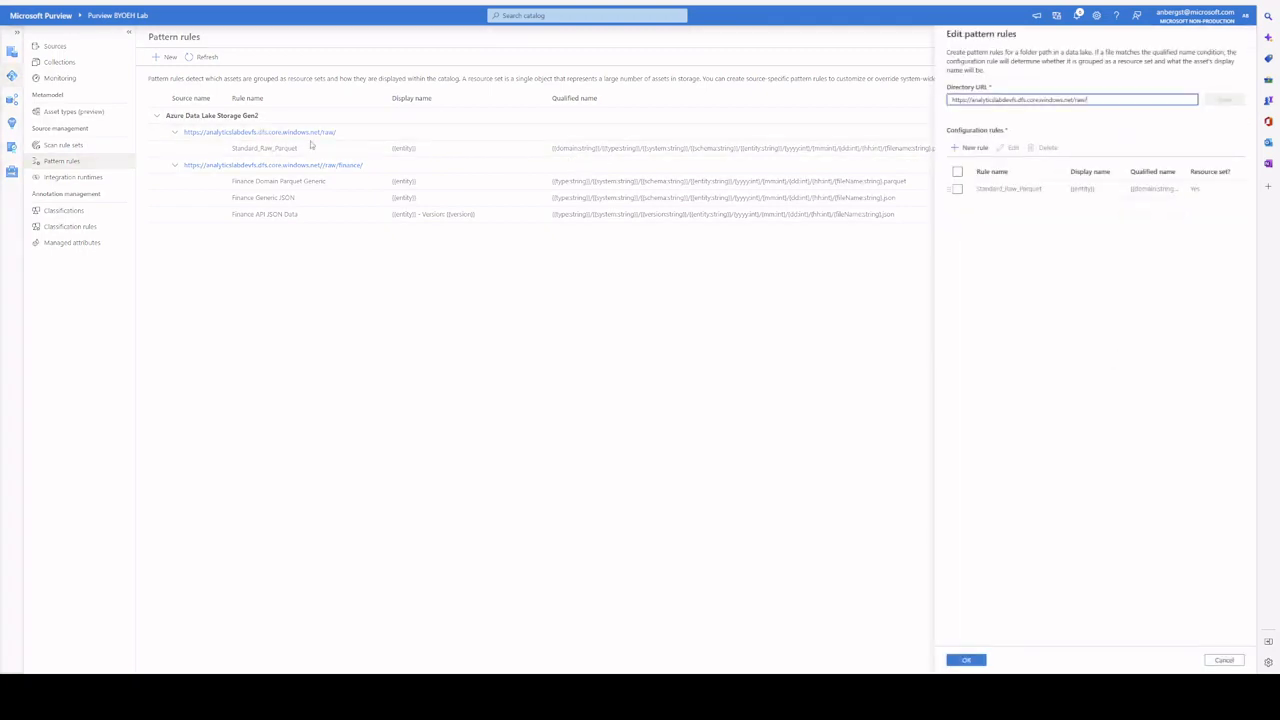
click(956, 189)
click(1010, 147)
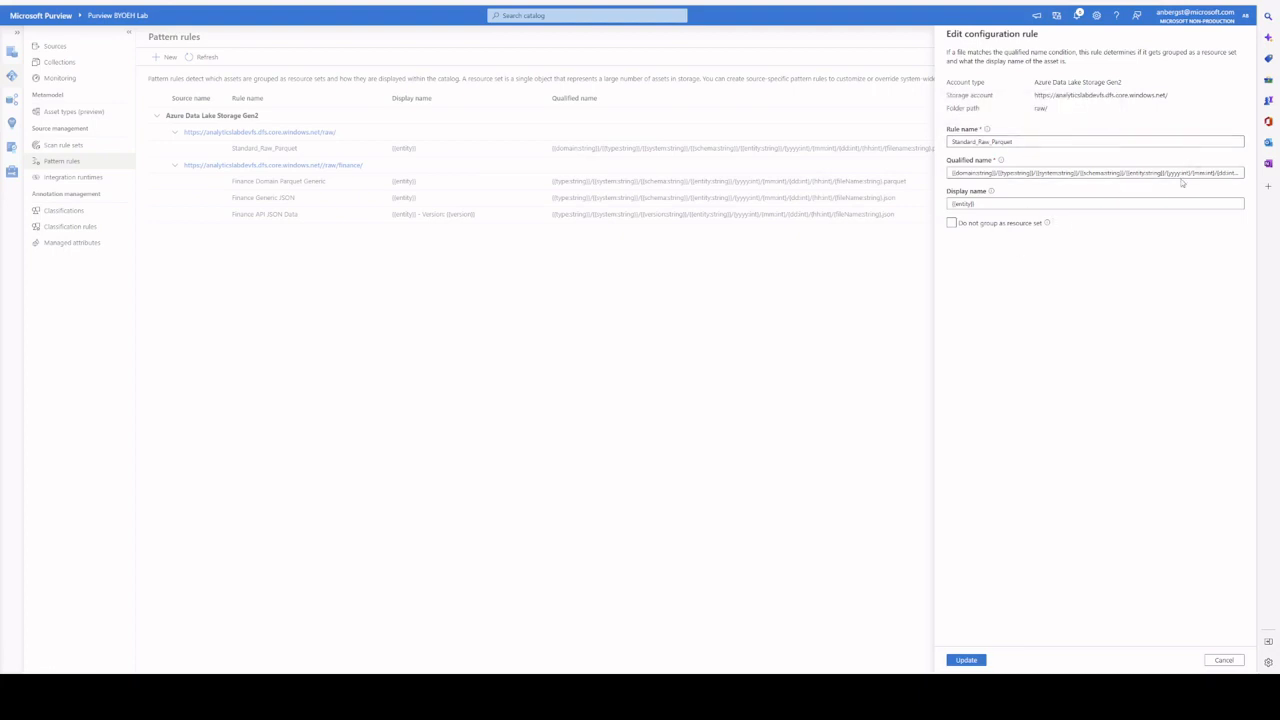
key(ctrl+plus)
key(ctrl+plus)
key(ctrl+plus)
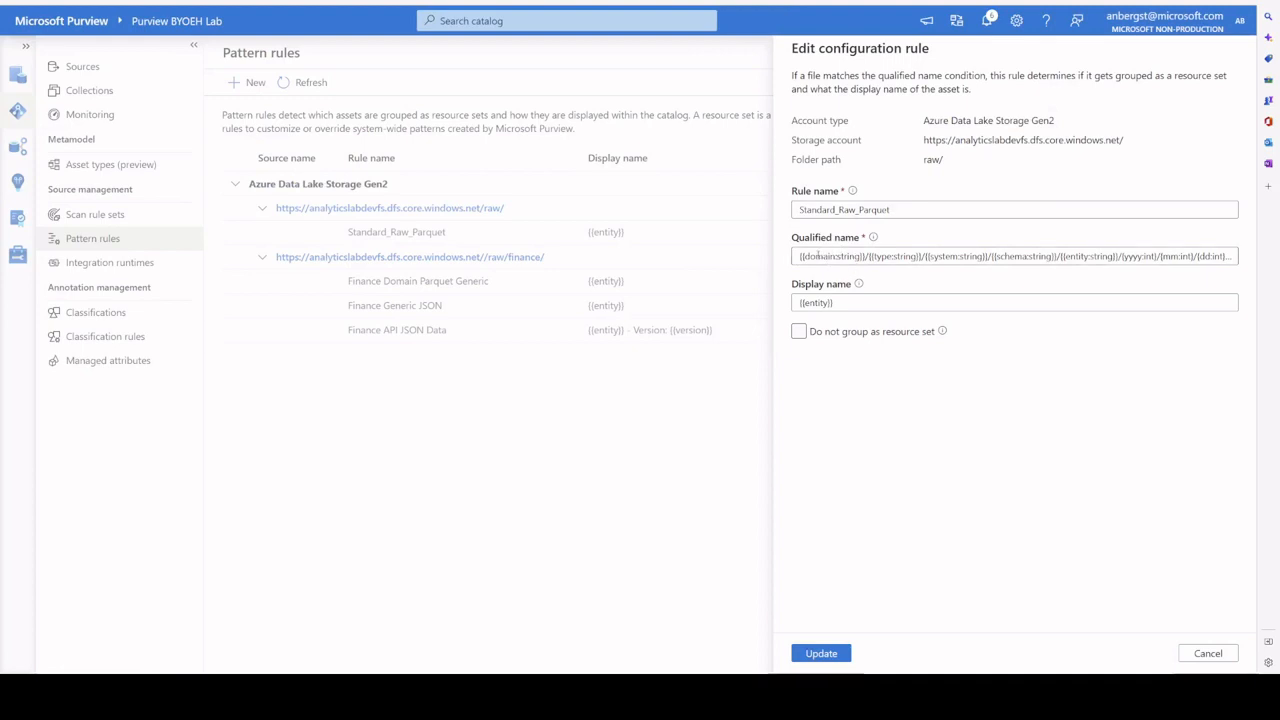
Examine the static and dynamic replacers in the rule's qualified name and the replacement types listed in the pattern rule documentation
drag(798, 256, 866, 256)
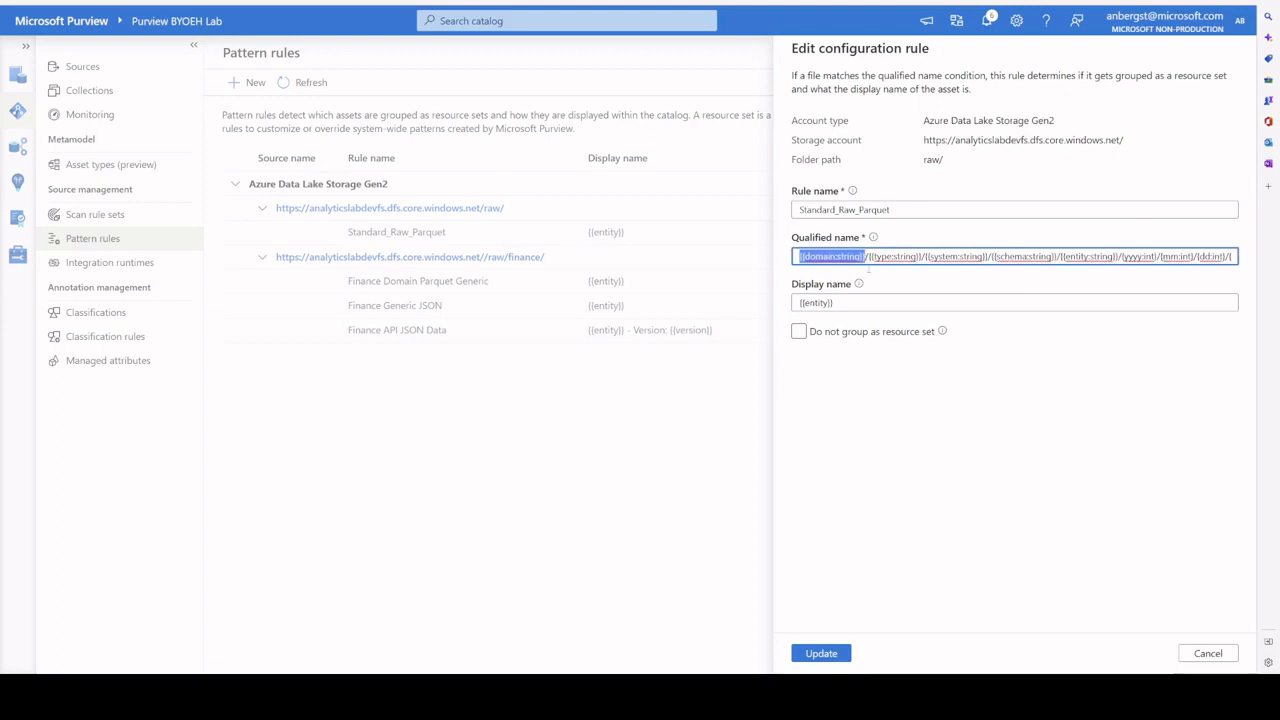
click(1060, 361)
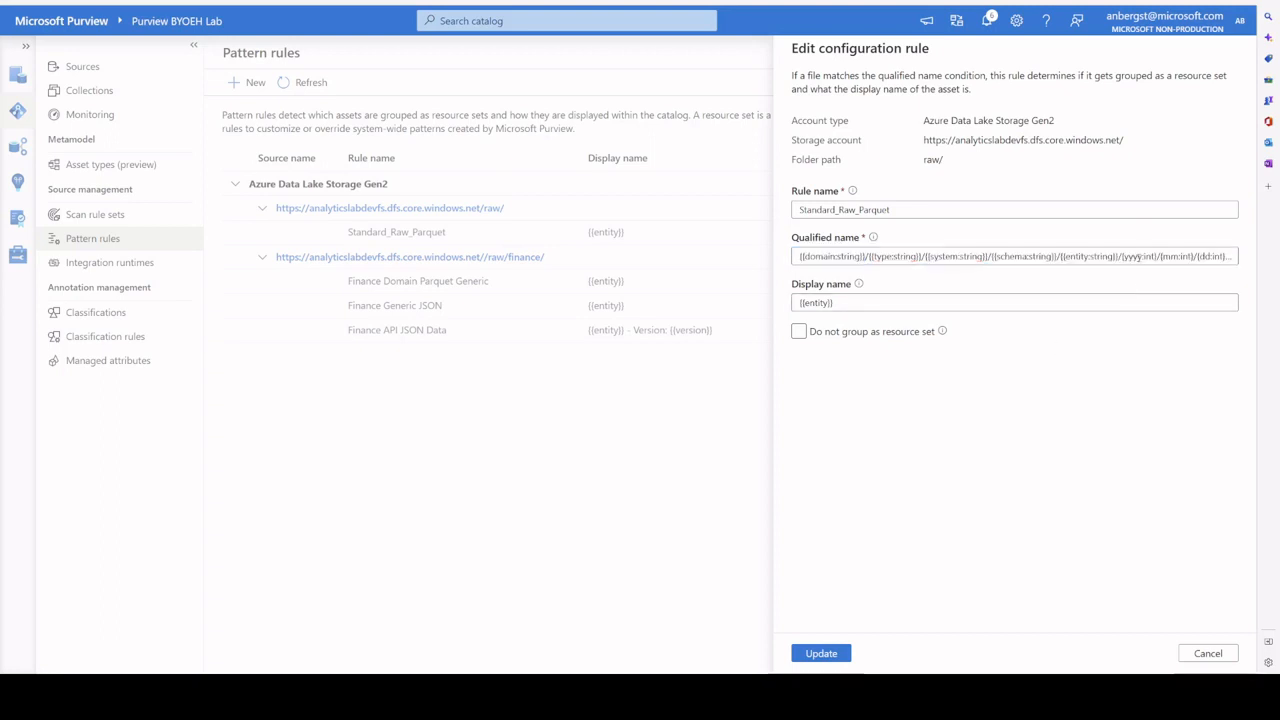
drag(1123, 256, 1156, 256)
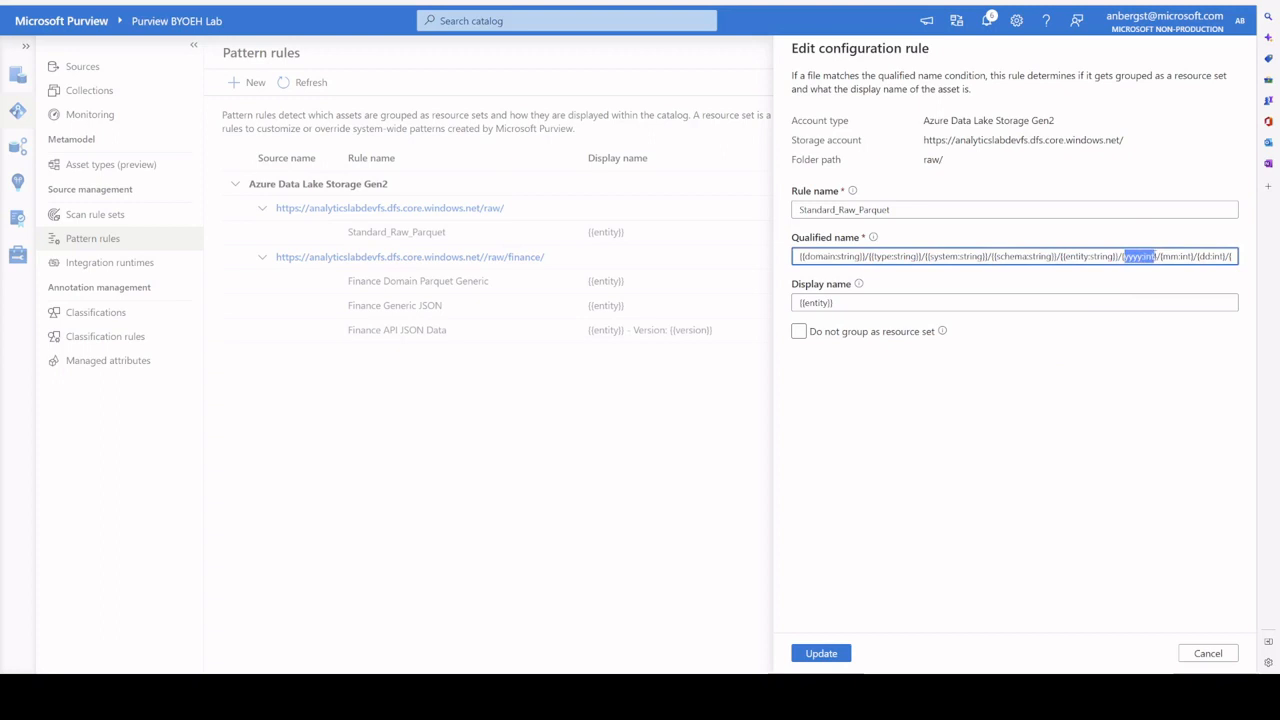
click(1157, 350)
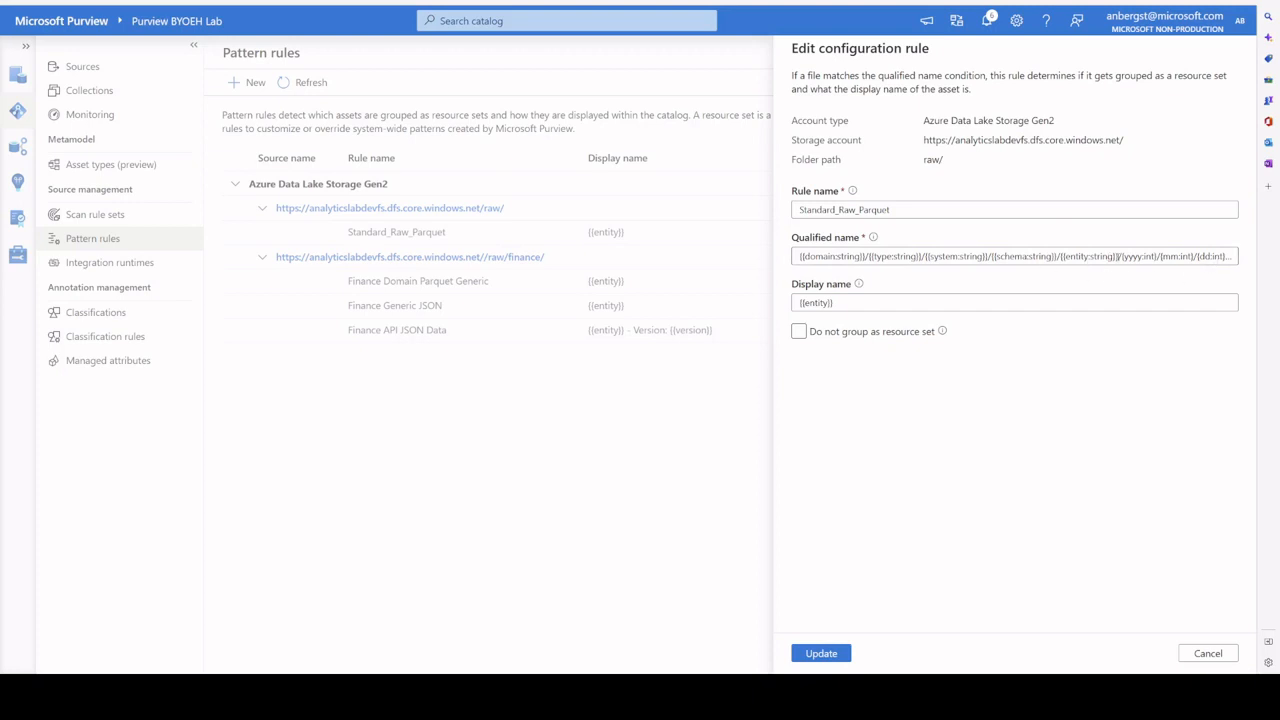
drag(1117, 256, 787, 257)
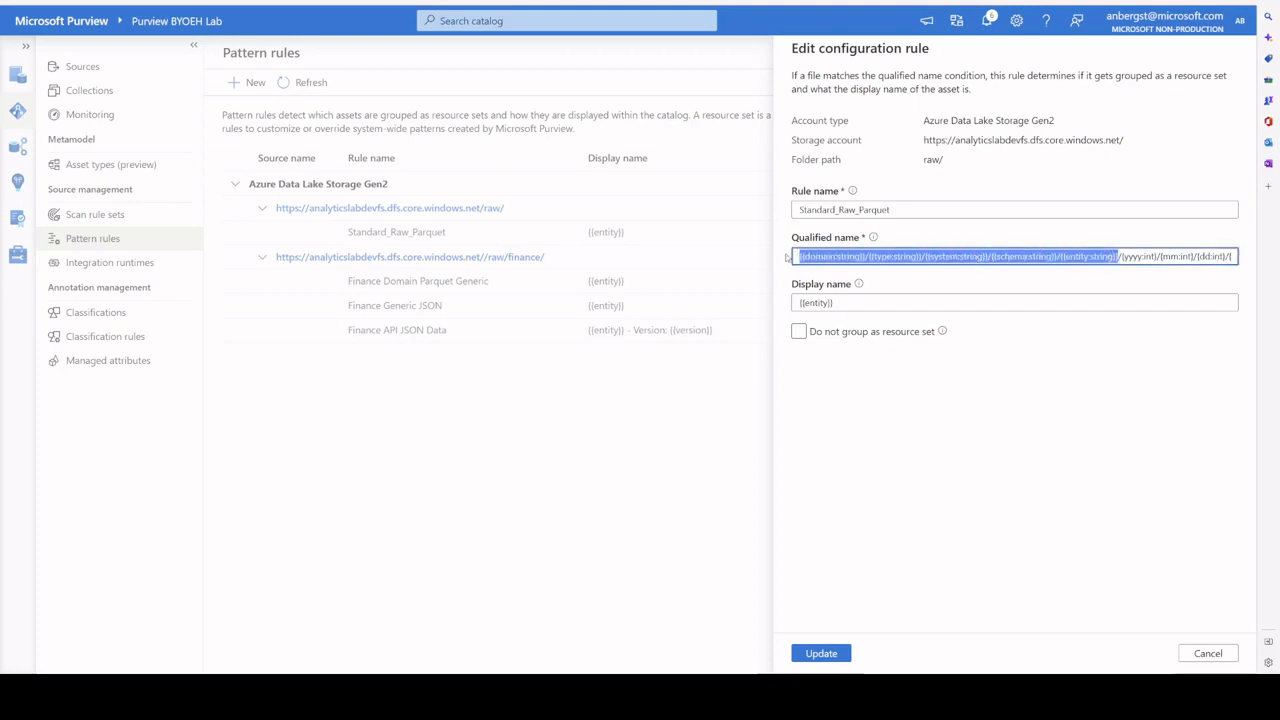
click(1121, 256)
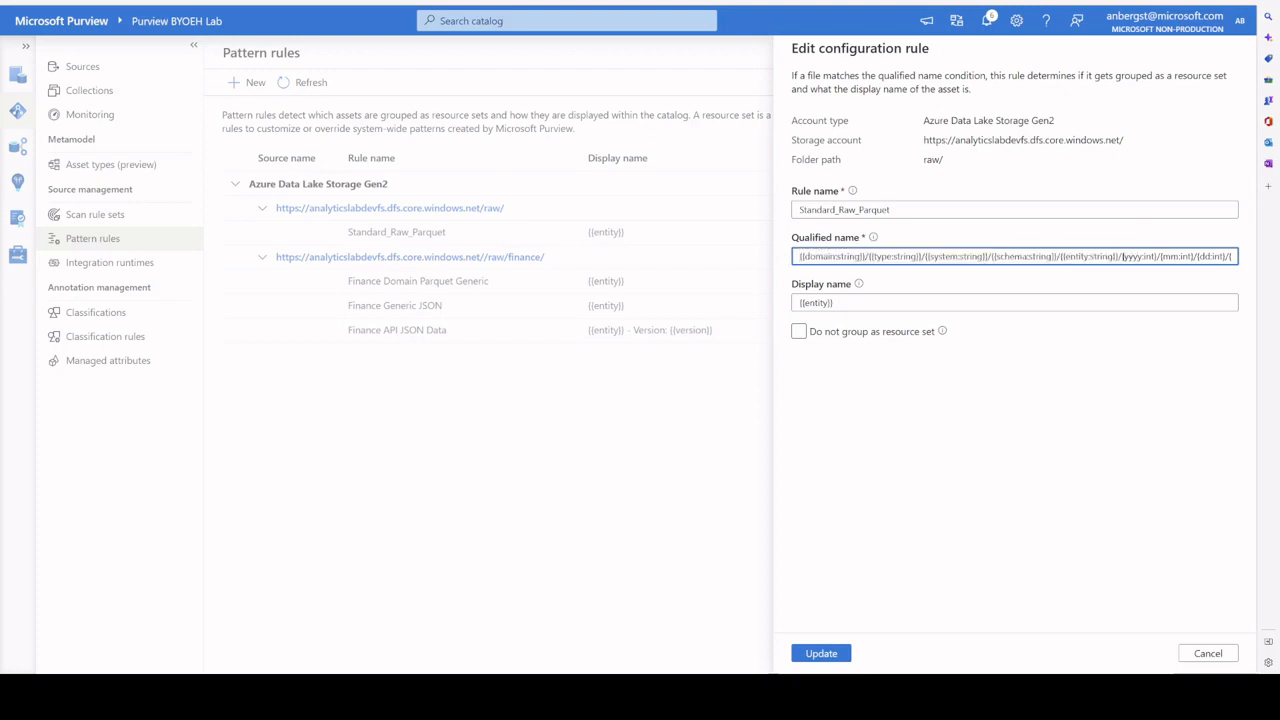
drag(1121, 256, 1195, 256)
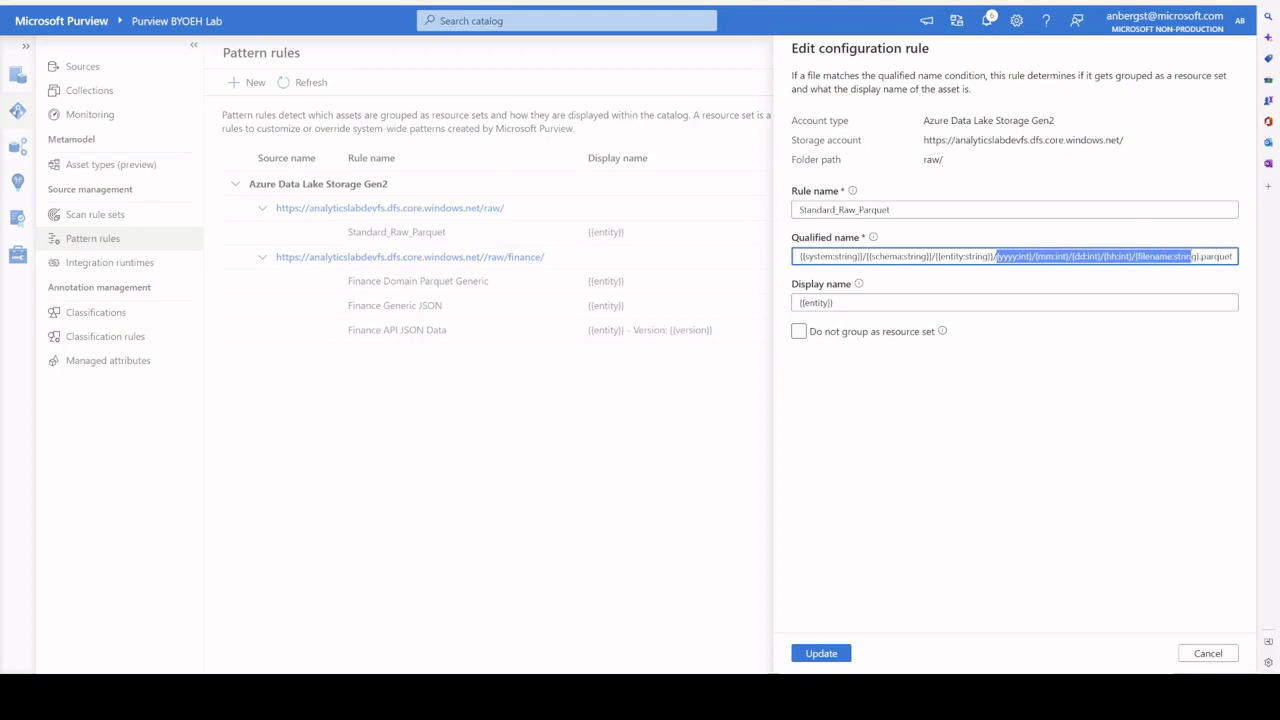
click(1115, 365)
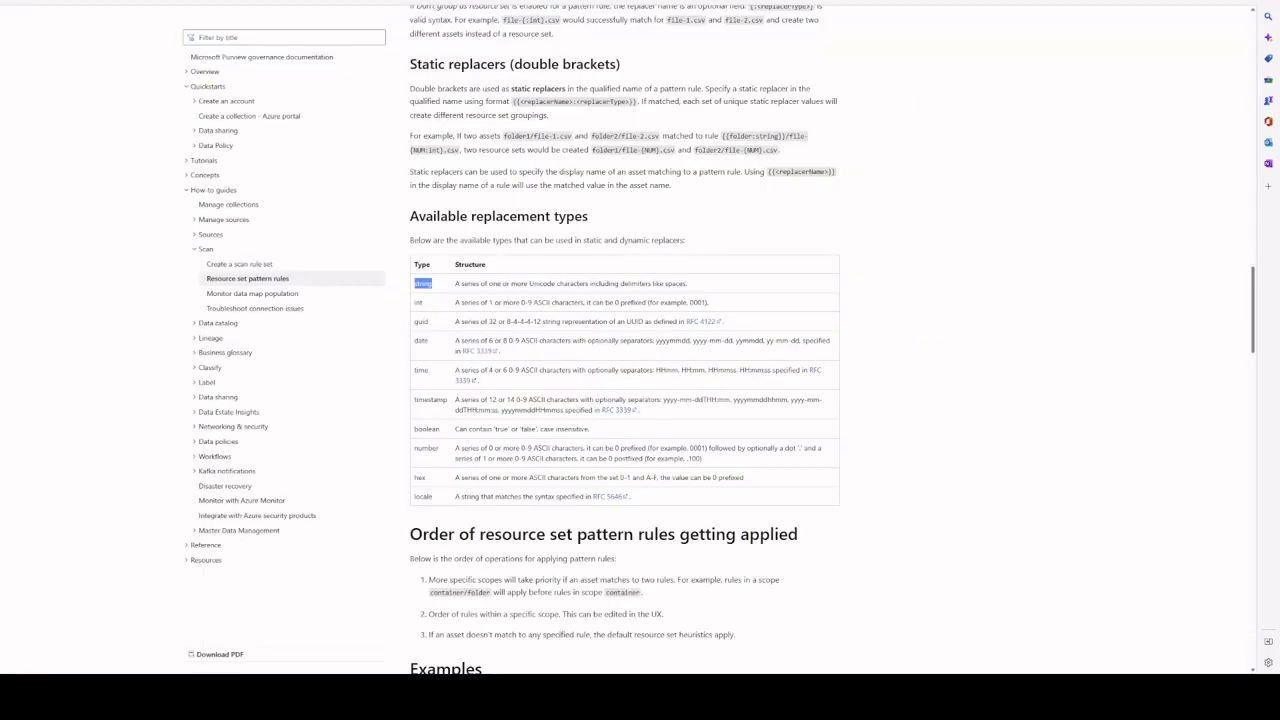
click(437, 302)
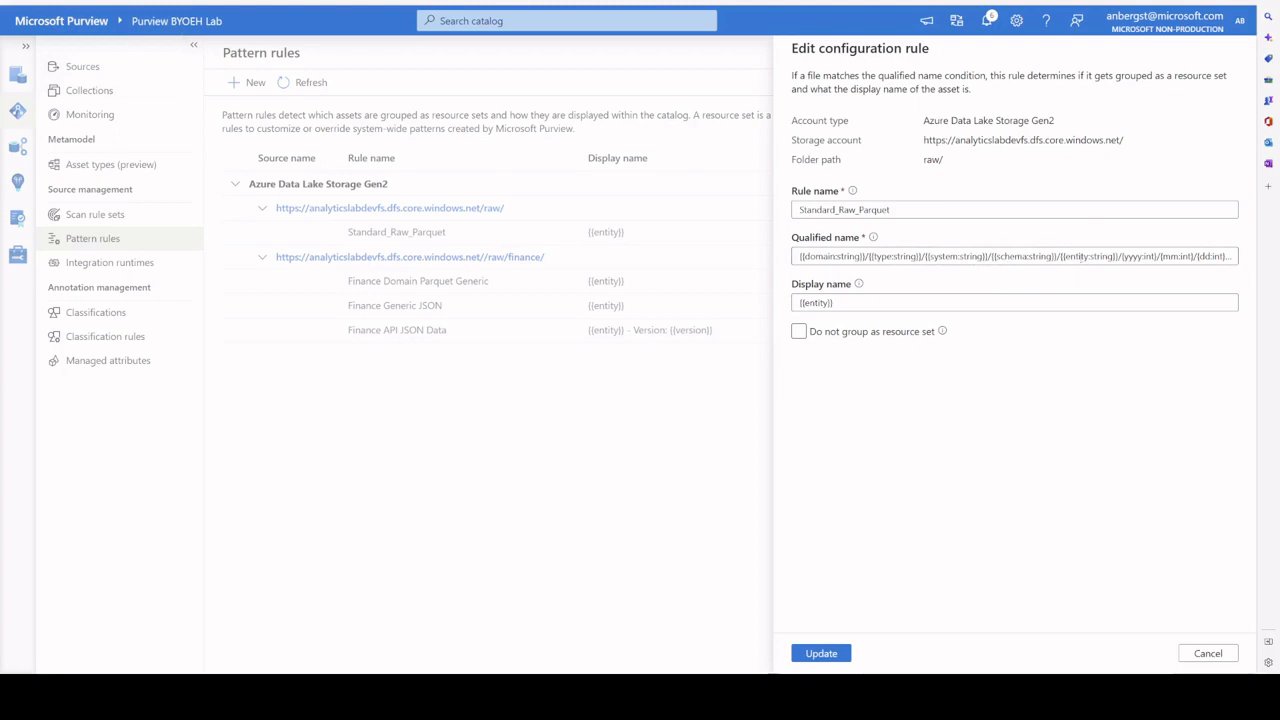
Examine the entity replacer used for the display name, and the rule's storage account and folder path
click(1068, 258)
double_click(1085, 256)
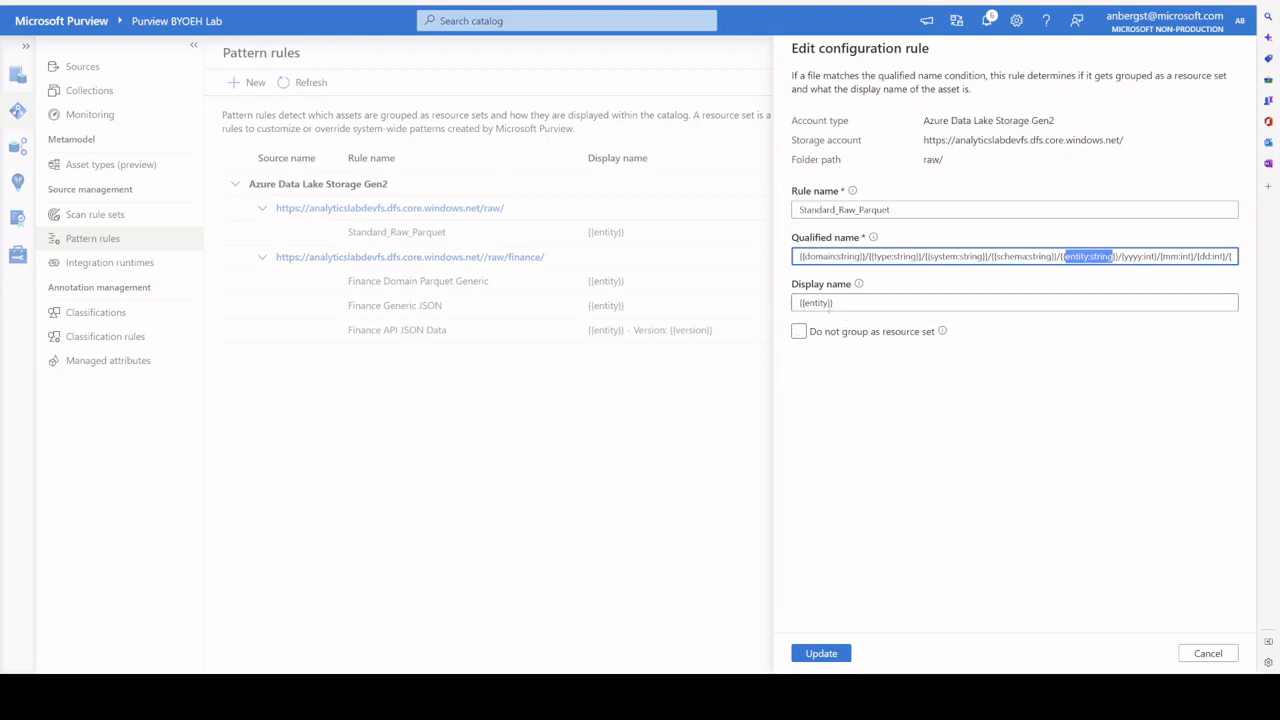
click(926, 445)
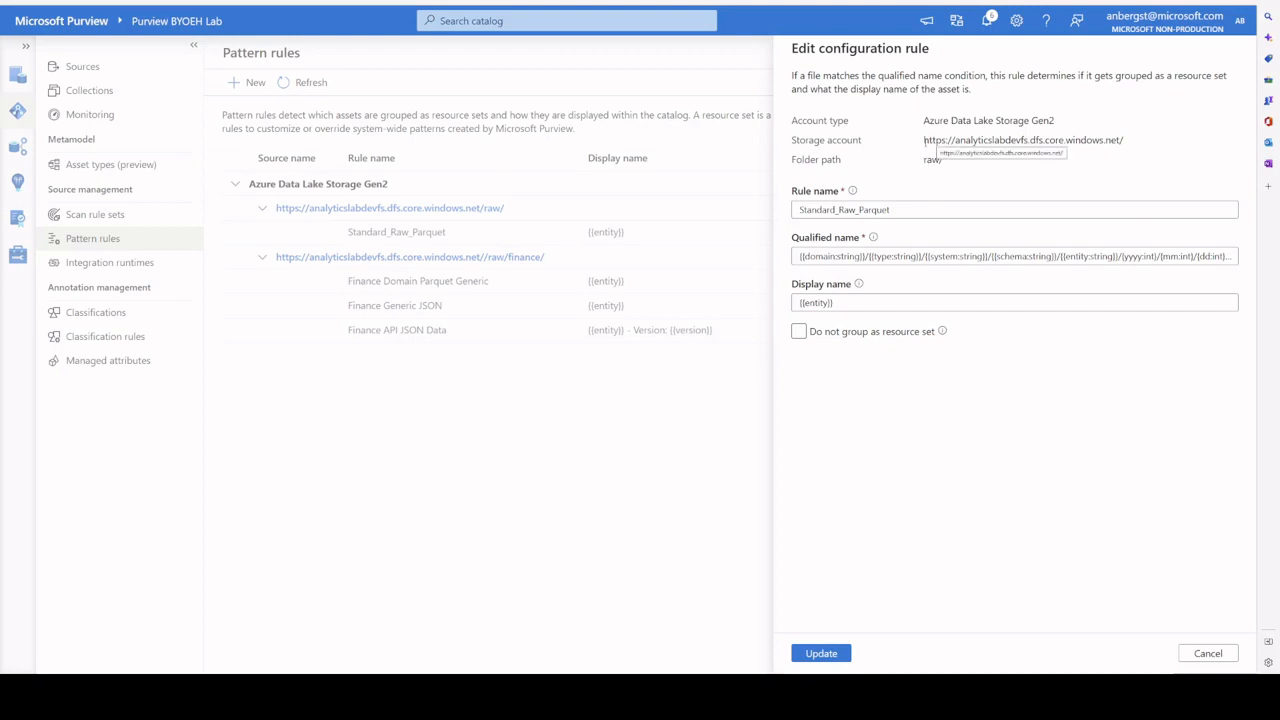
drag(923, 141, 1162, 142)
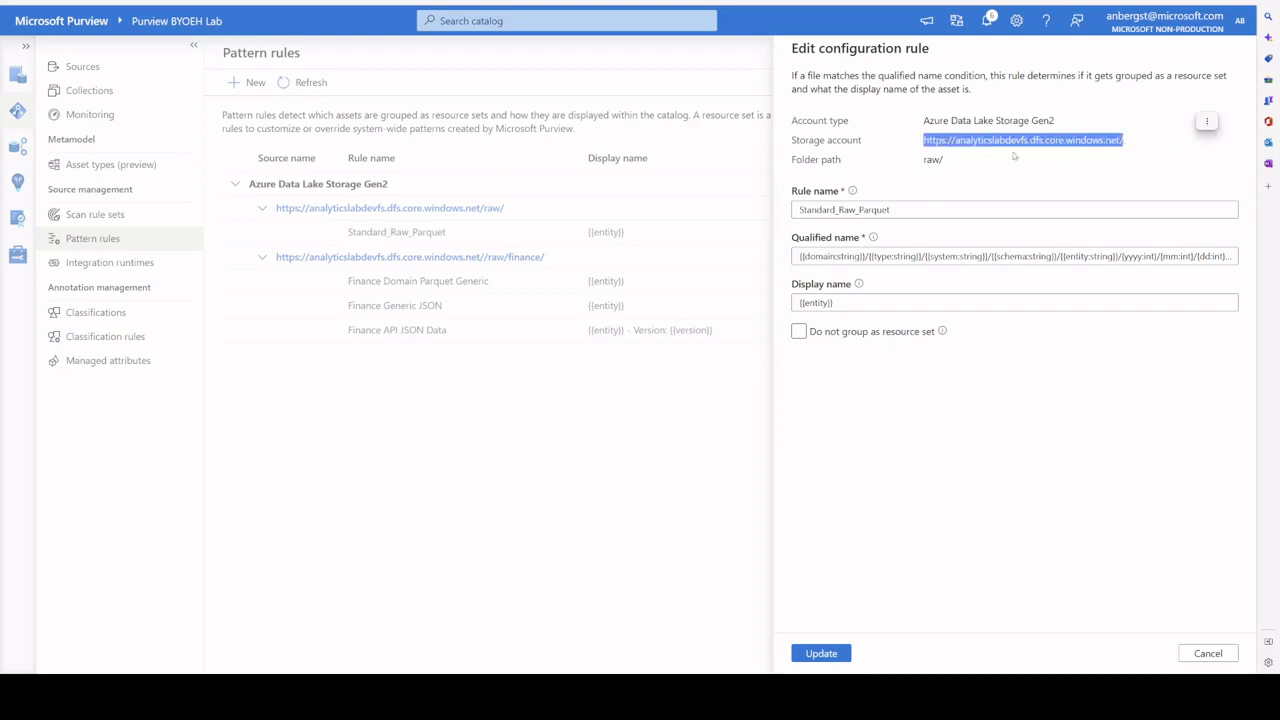
click(923, 171)
drag(921, 160, 959, 161)
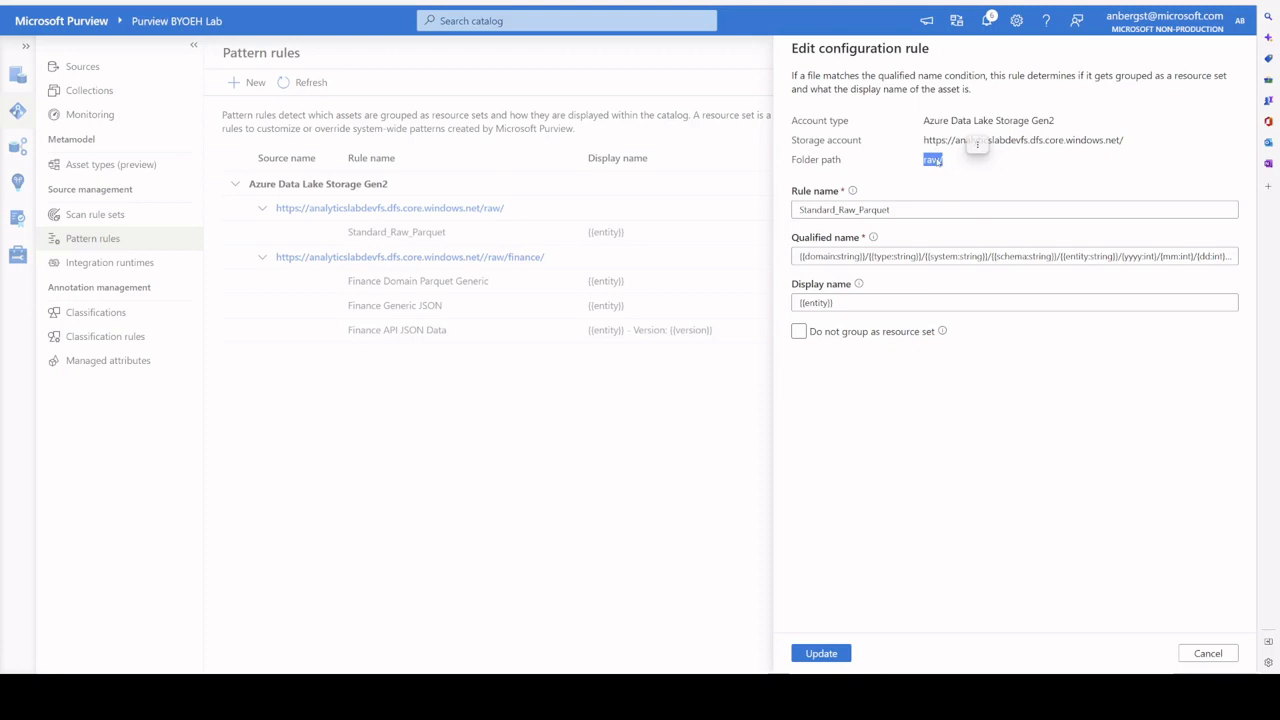
click(935, 161)
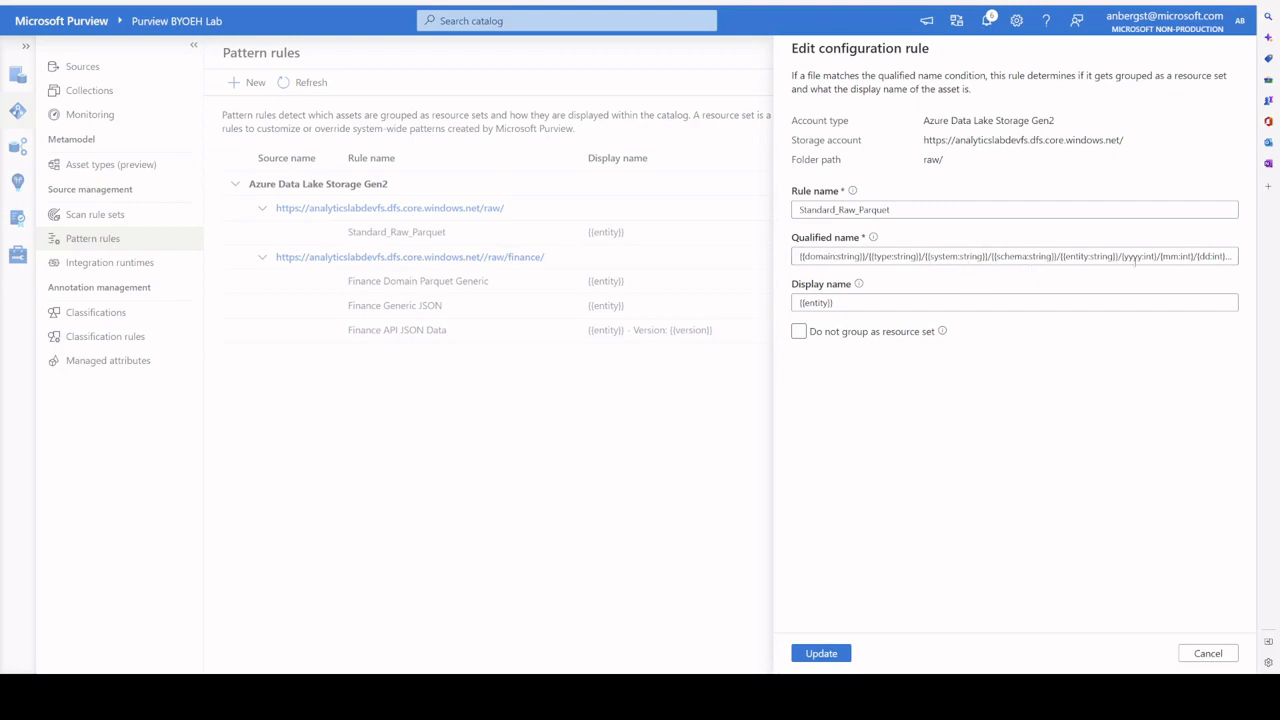
Examine the date folders and file extension in the qualified name plus the rule name, and leave the rule without saving
drag(1150, 256, 1236, 256)
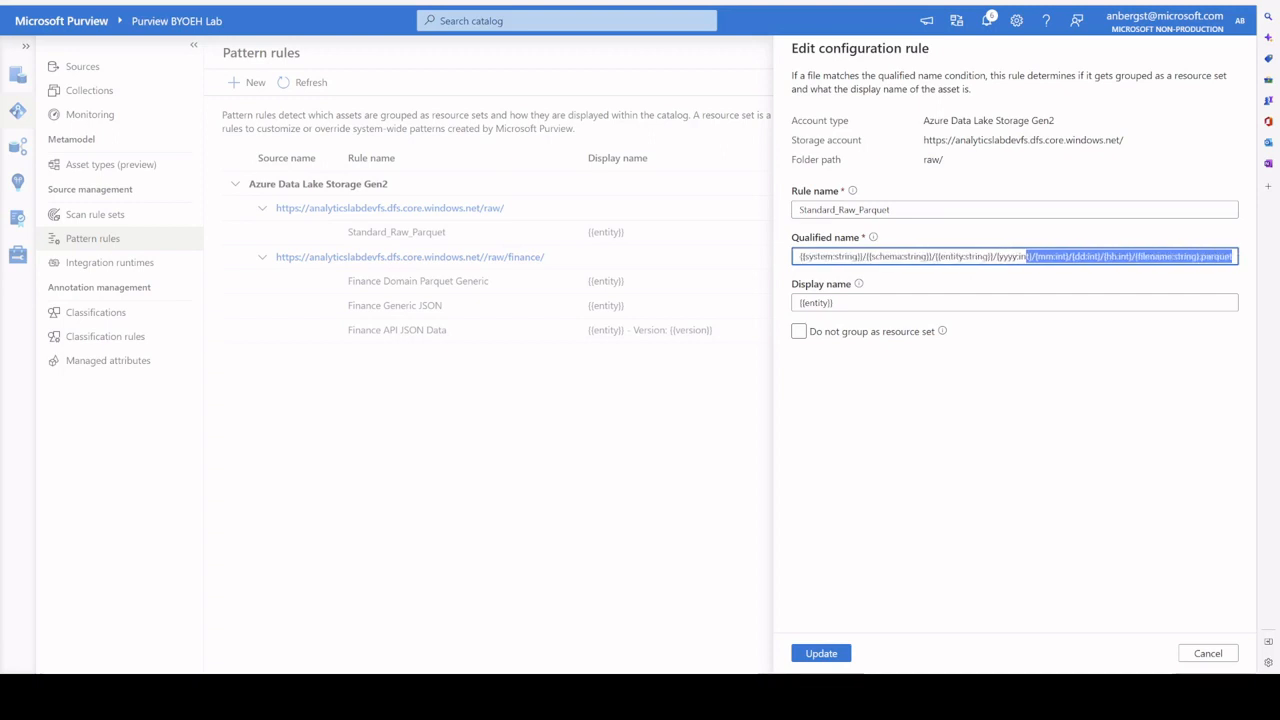
click(1118, 256)
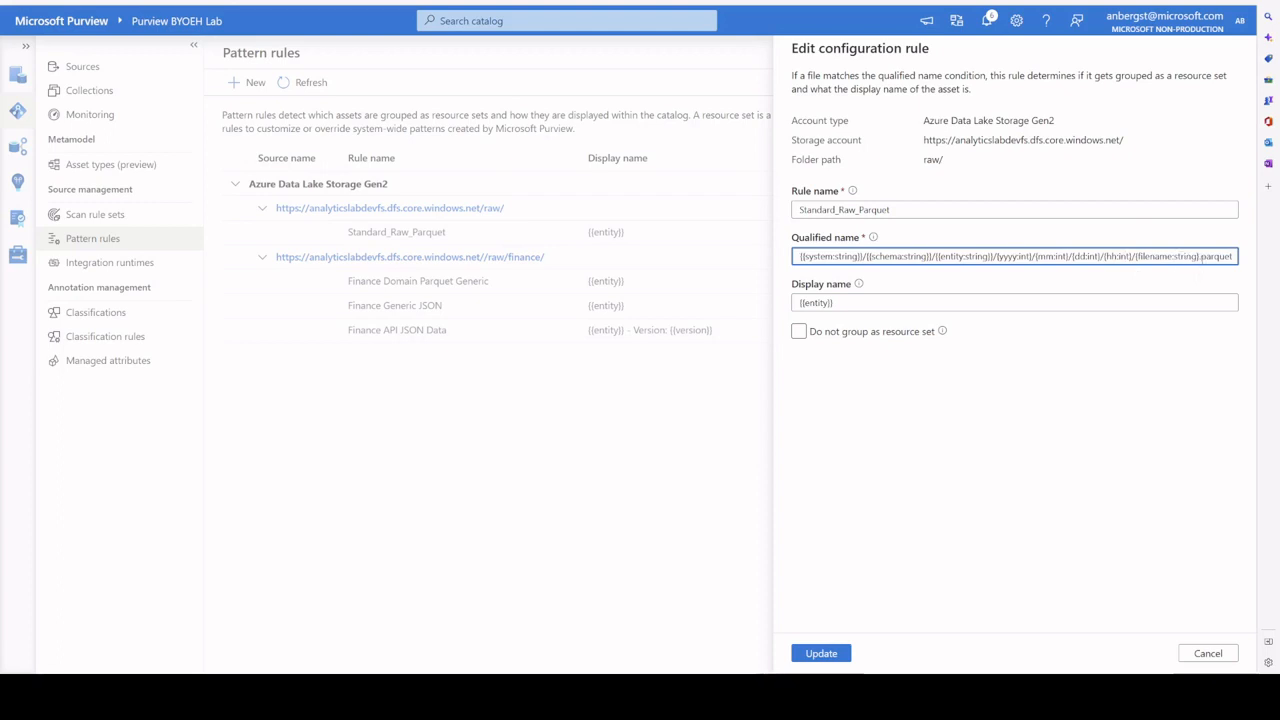
drag(1199, 256, 1236, 258)
click(1001, 186)
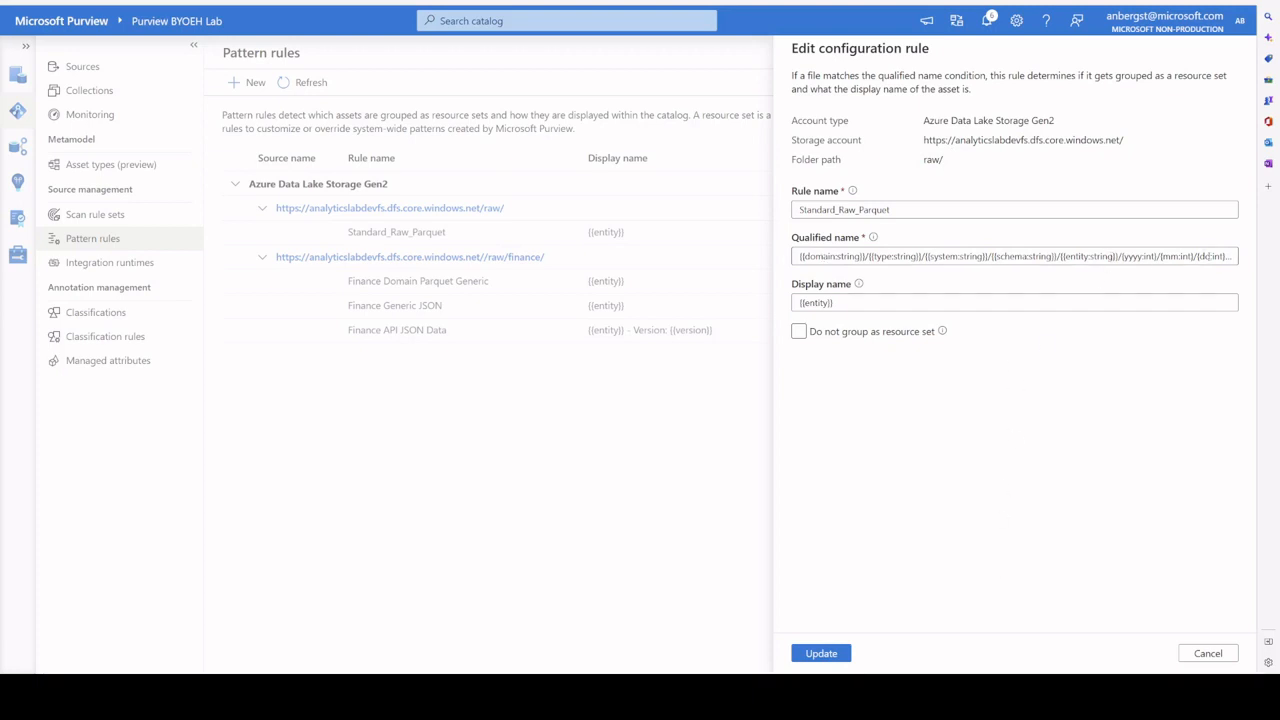
mouse_move(1209, 257)
mouse_down()
mouse_move(1265, 257)
mouse_move(1232, 257)
mouse_up()
click(1219, 257)
click(1205, 371)
drag(801, 207, 901, 205)
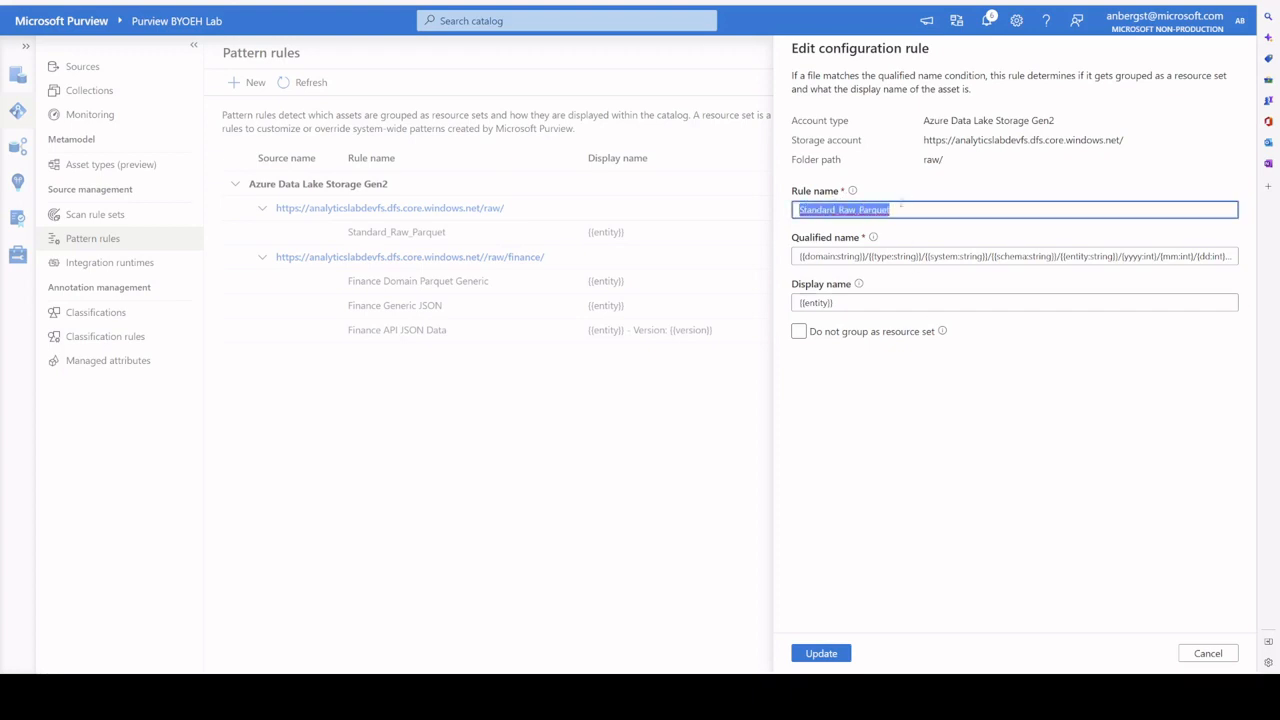
click(1003, 419)
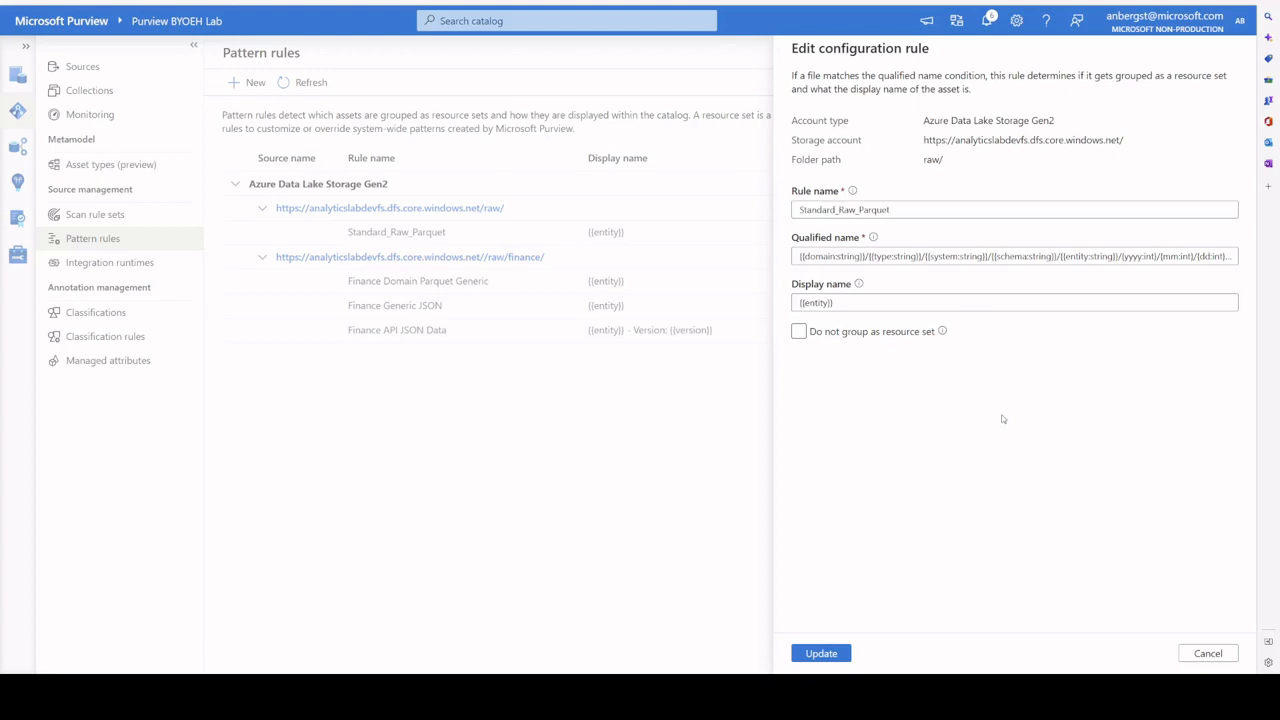
click(1206, 654)
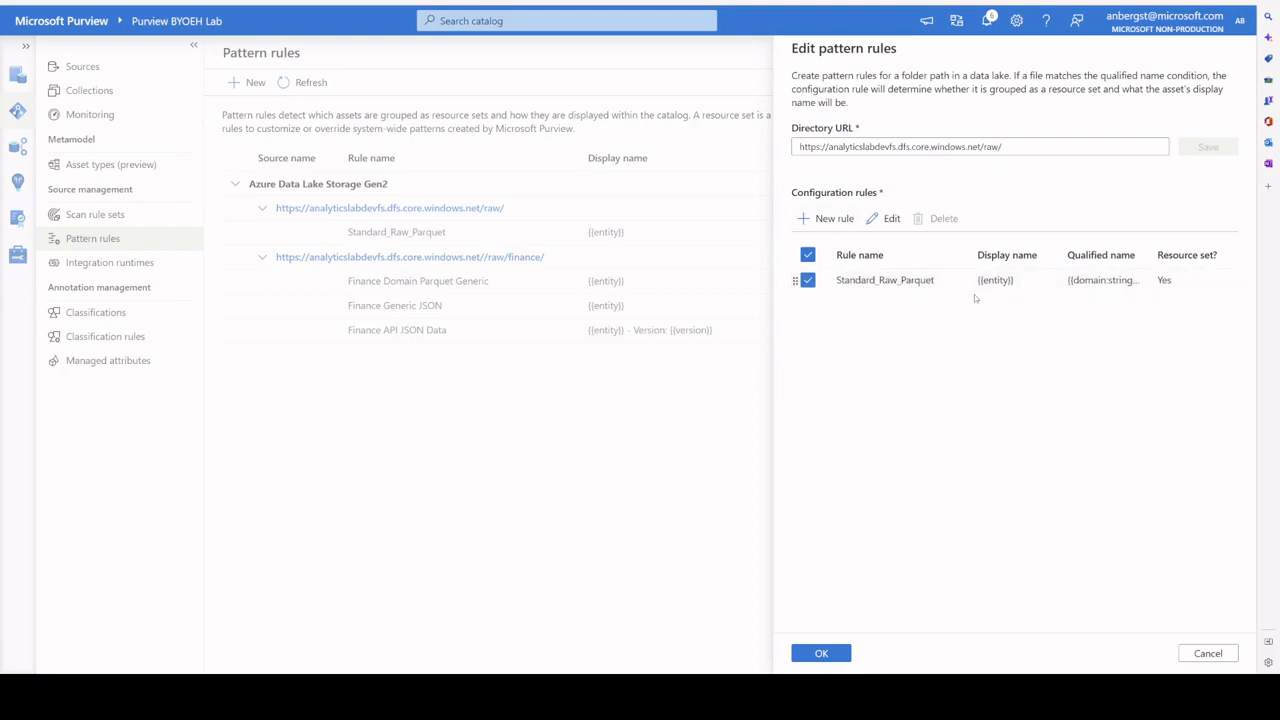
Copy the full qualified name pattern from the Standard_Raw_Parquet rule and close the rule without changing it
click(884, 218)
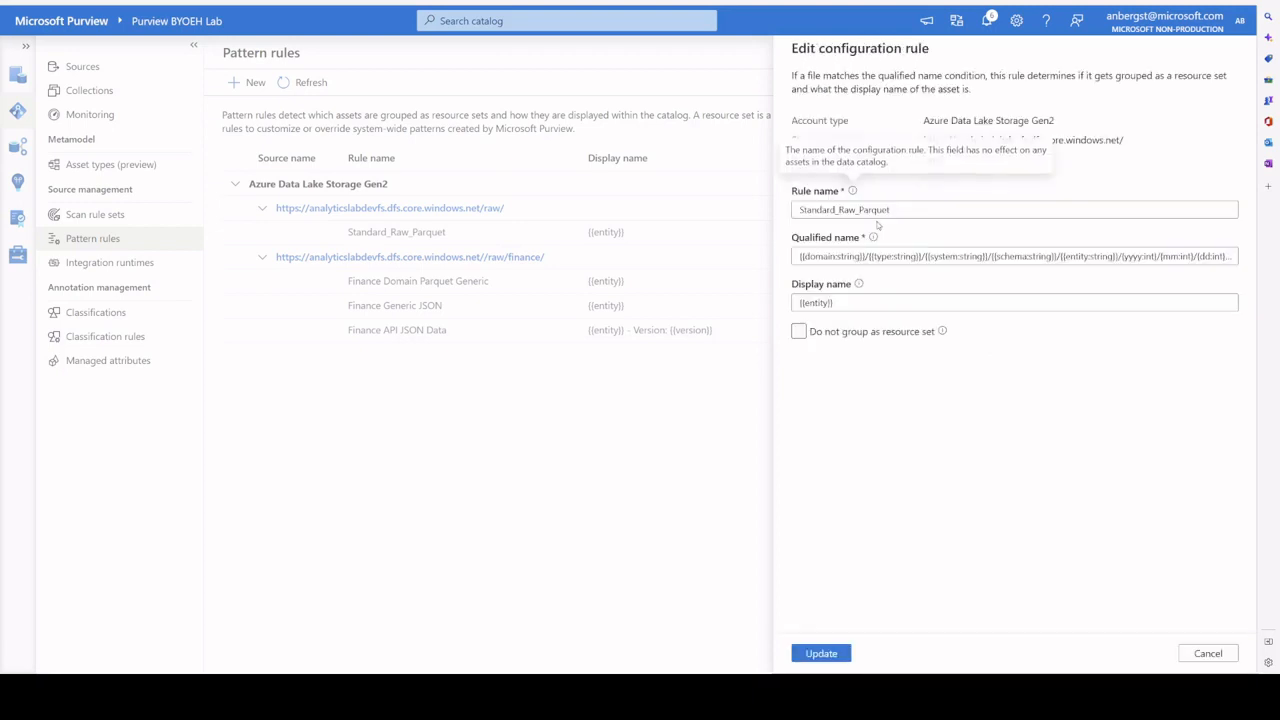
click(980, 256)
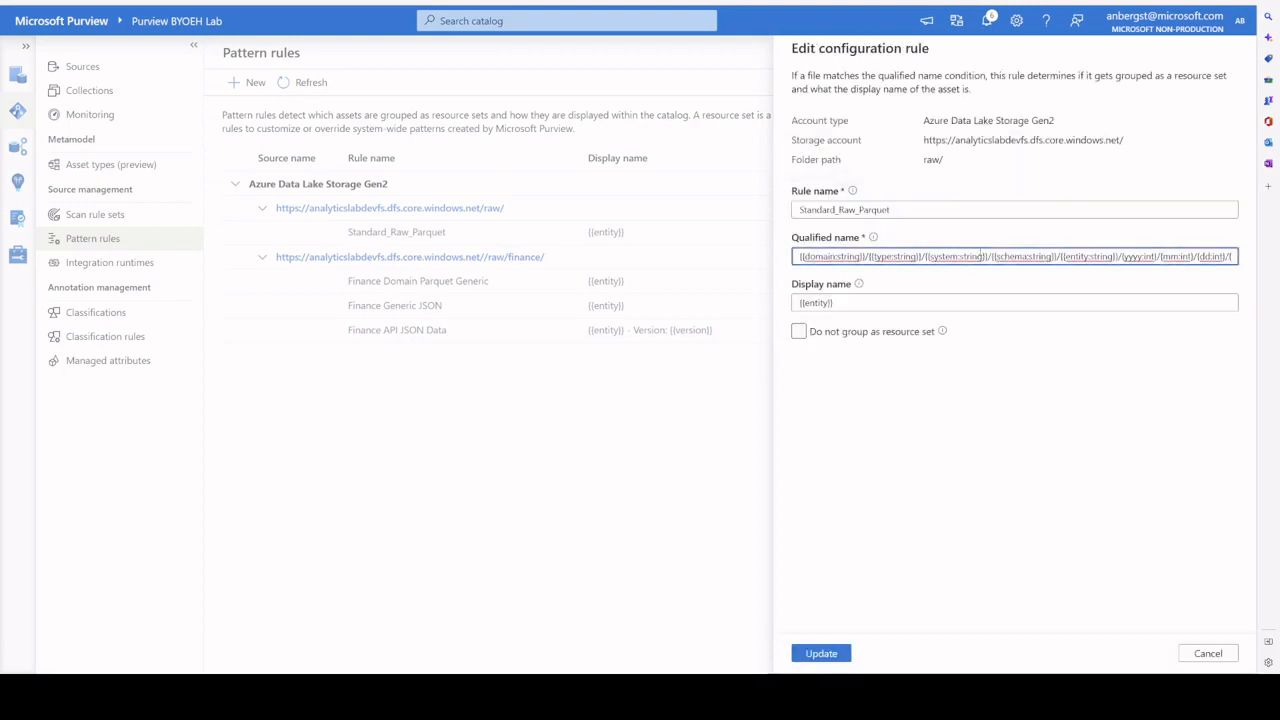
key(ctrl+a)
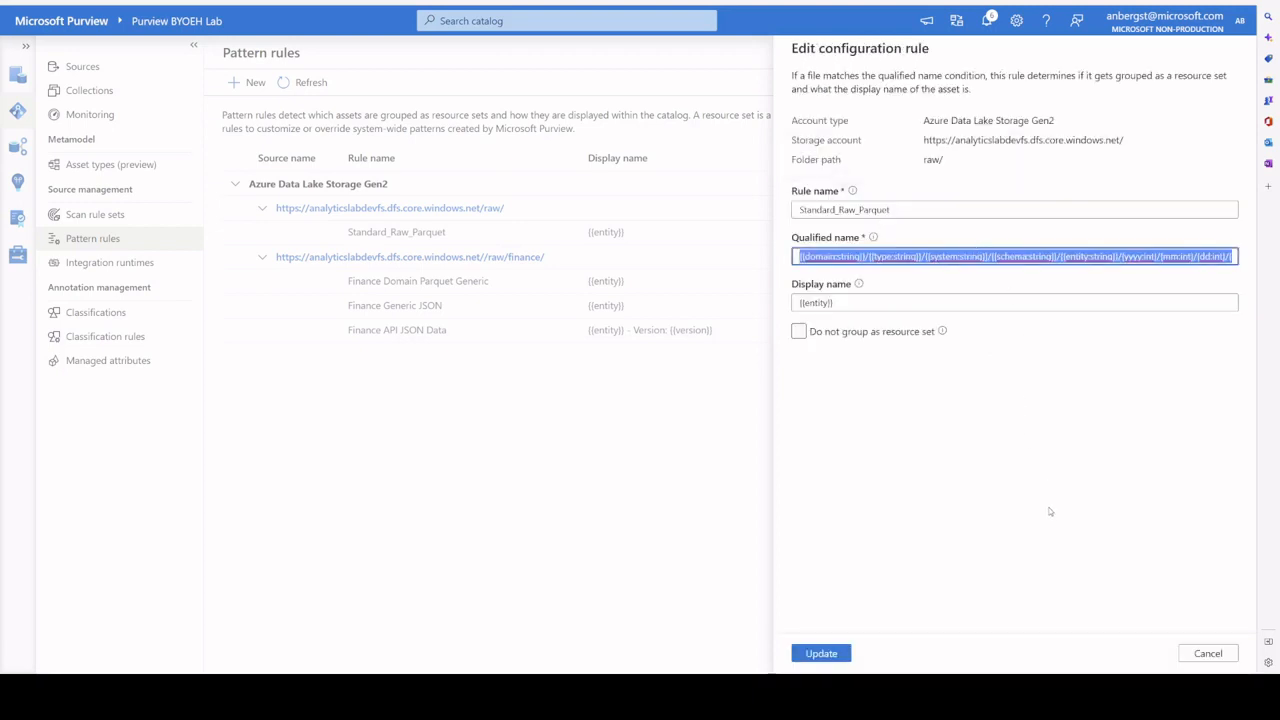
click(1208, 653)
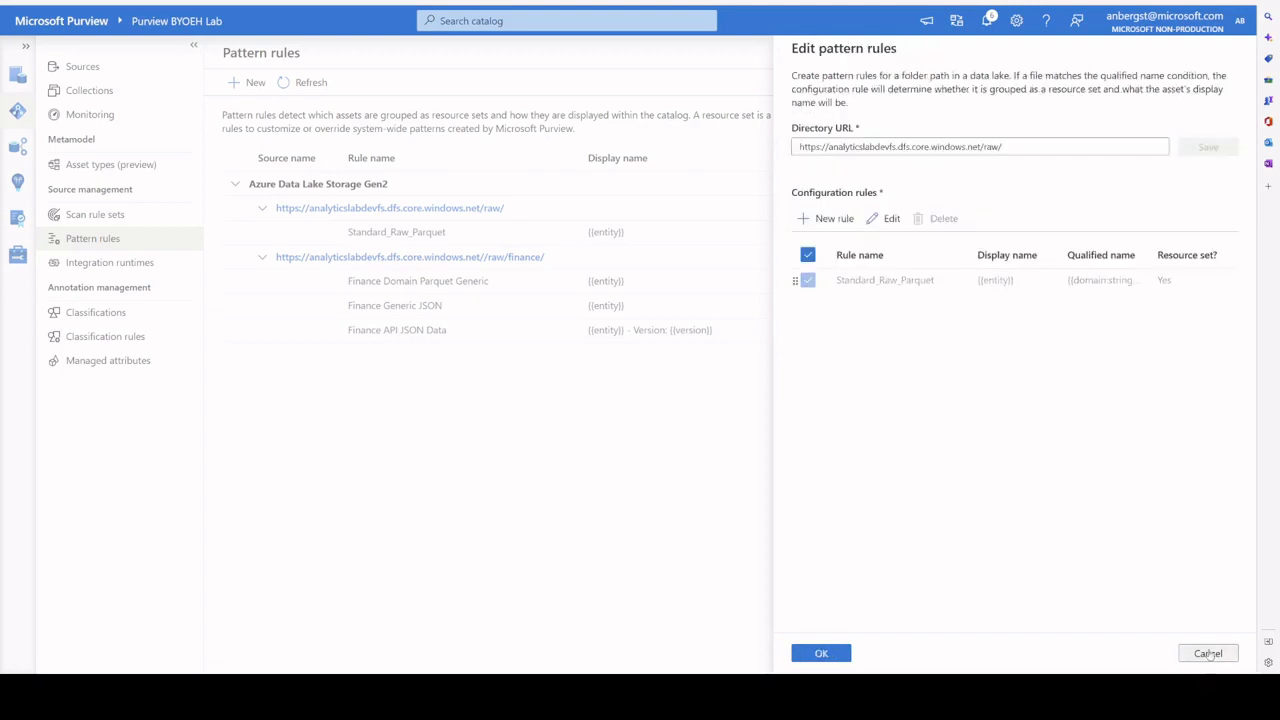
Start a new configuration rule for the raw/ folder and name it Standard_Raw_Avro
click(826, 218)
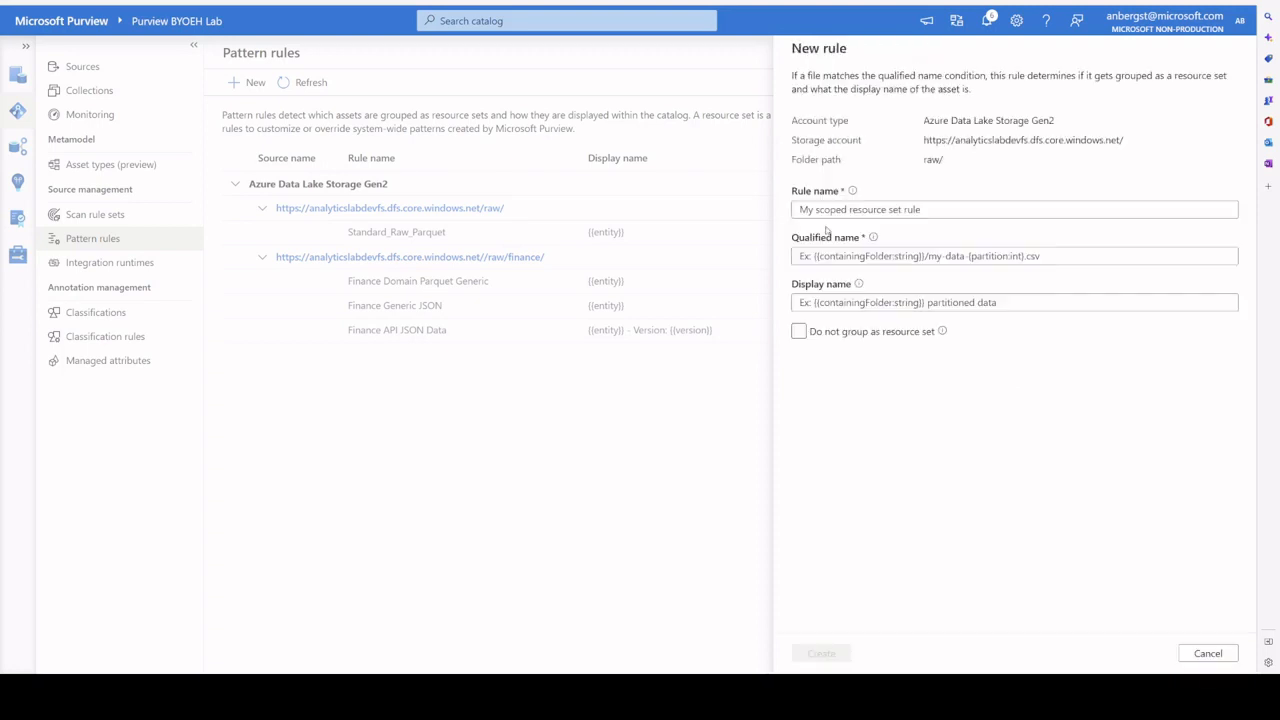
click(884, 210)
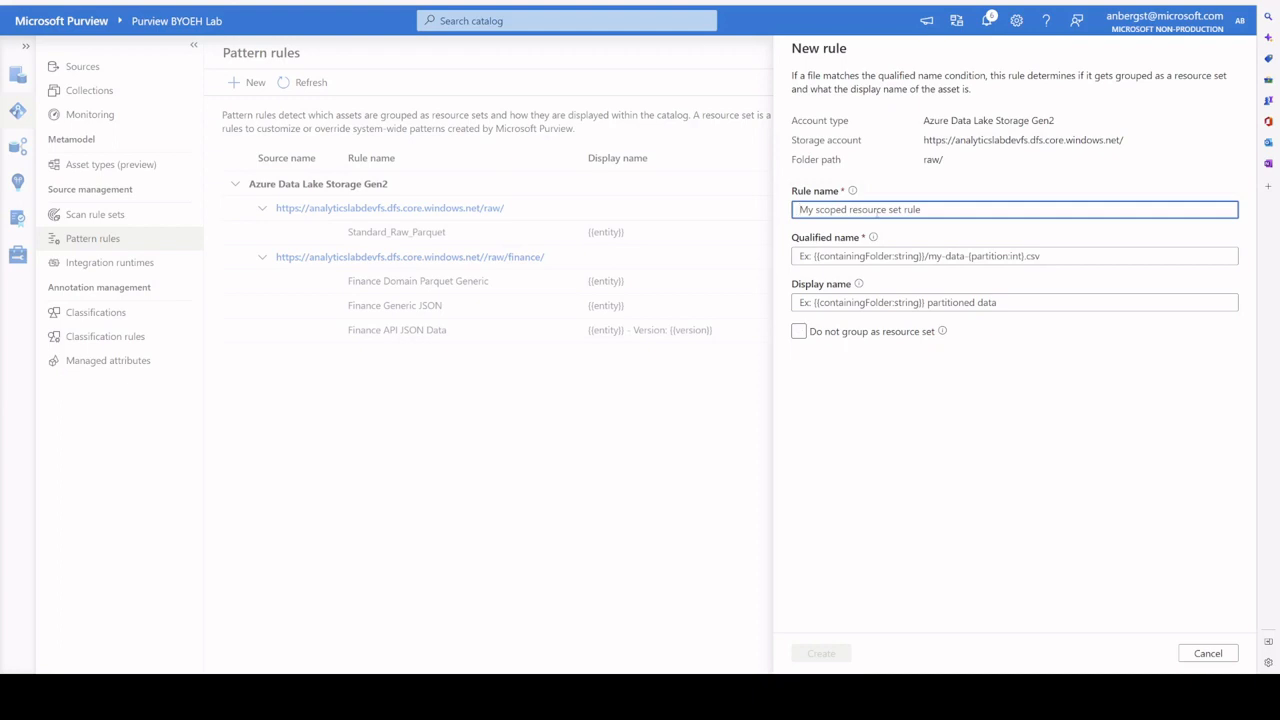
text(Standard)
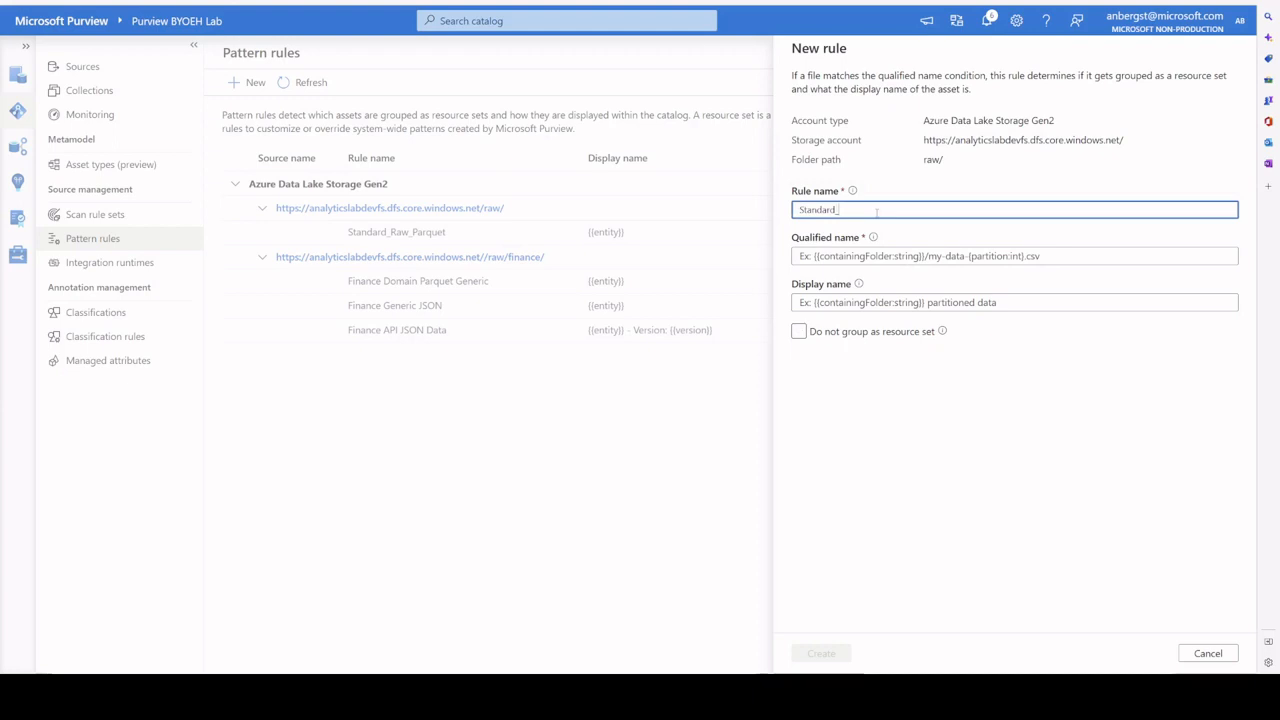
text(_Raw_Avro)
Paste the copied Parquet pattern as the rule's qualified name and change its file extension to avro
click(1058, 255)
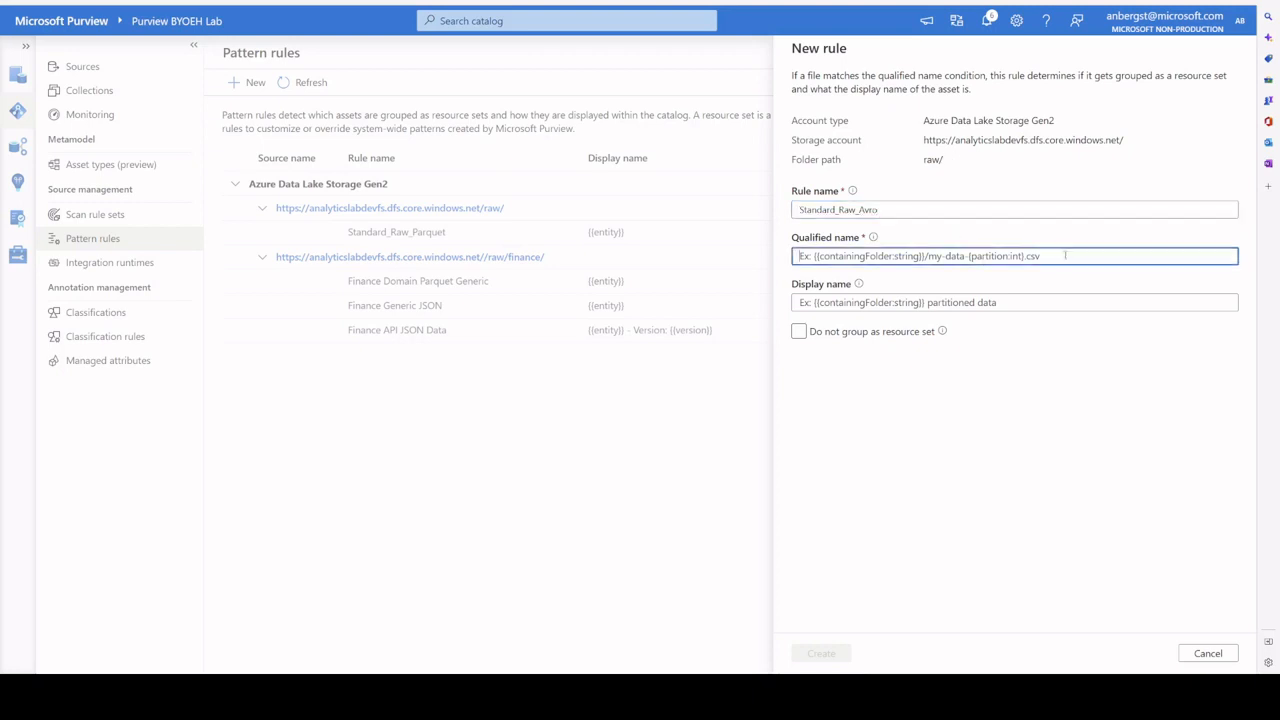
text({{system:string}}/{{schema:string}}/{{entity:string}}/{yyyy:int}/{mm:int}/{dd:int}/{hh:int}/{filename:string}.parquet)
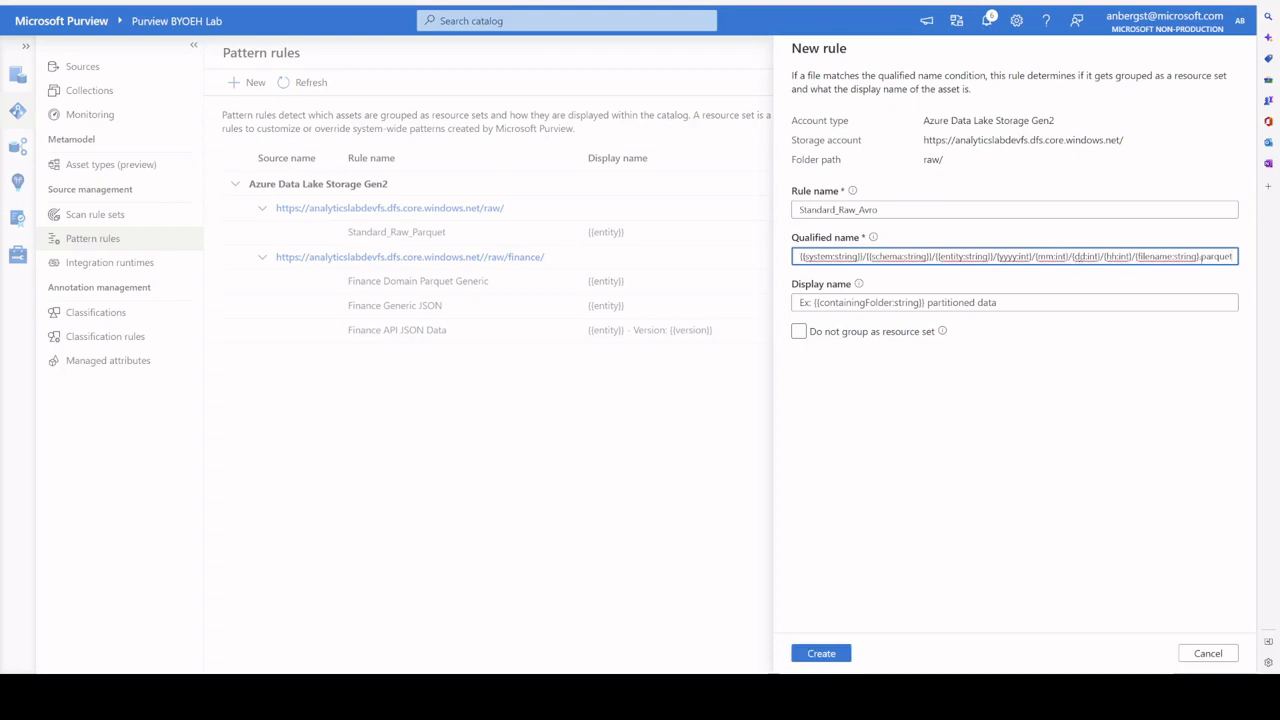
drag(1201, 256, 1235, 257)
text(avro)
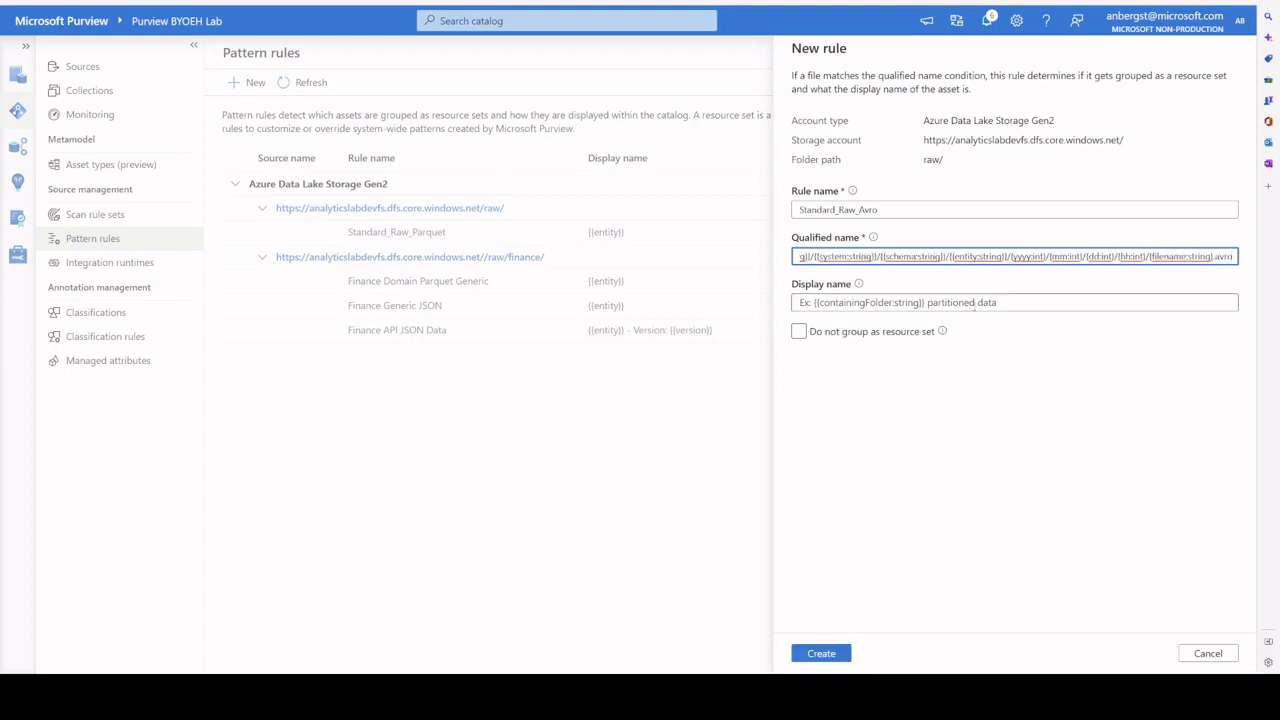
Set the display name to {{entity}}, create the rule and confirm the raw/ folder's pattern rules
click(984, 302)
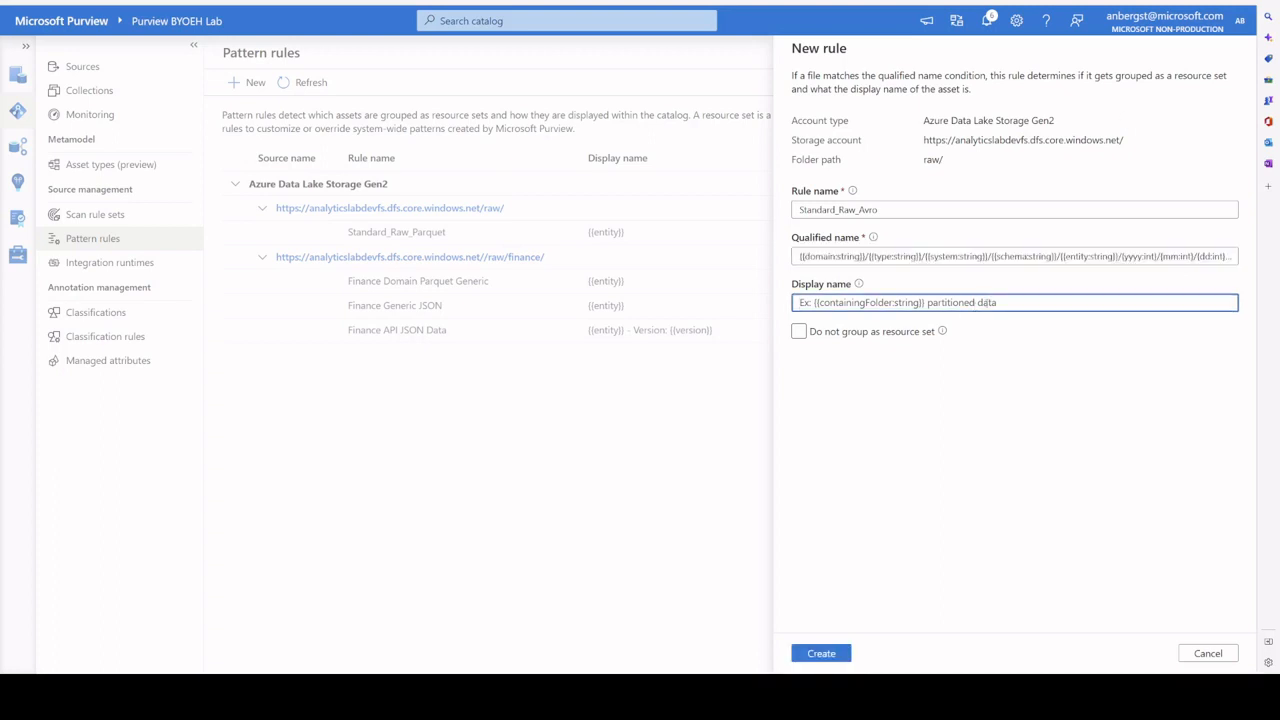
text({{e)
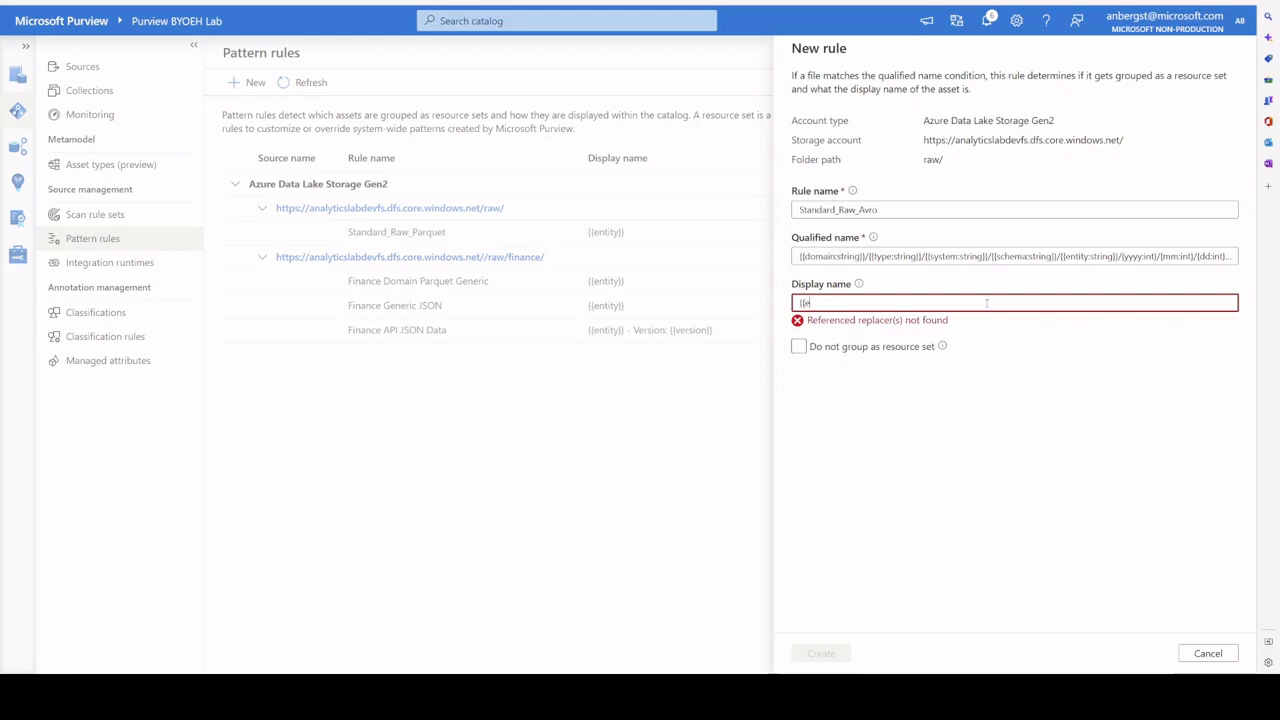
text(ntity}})
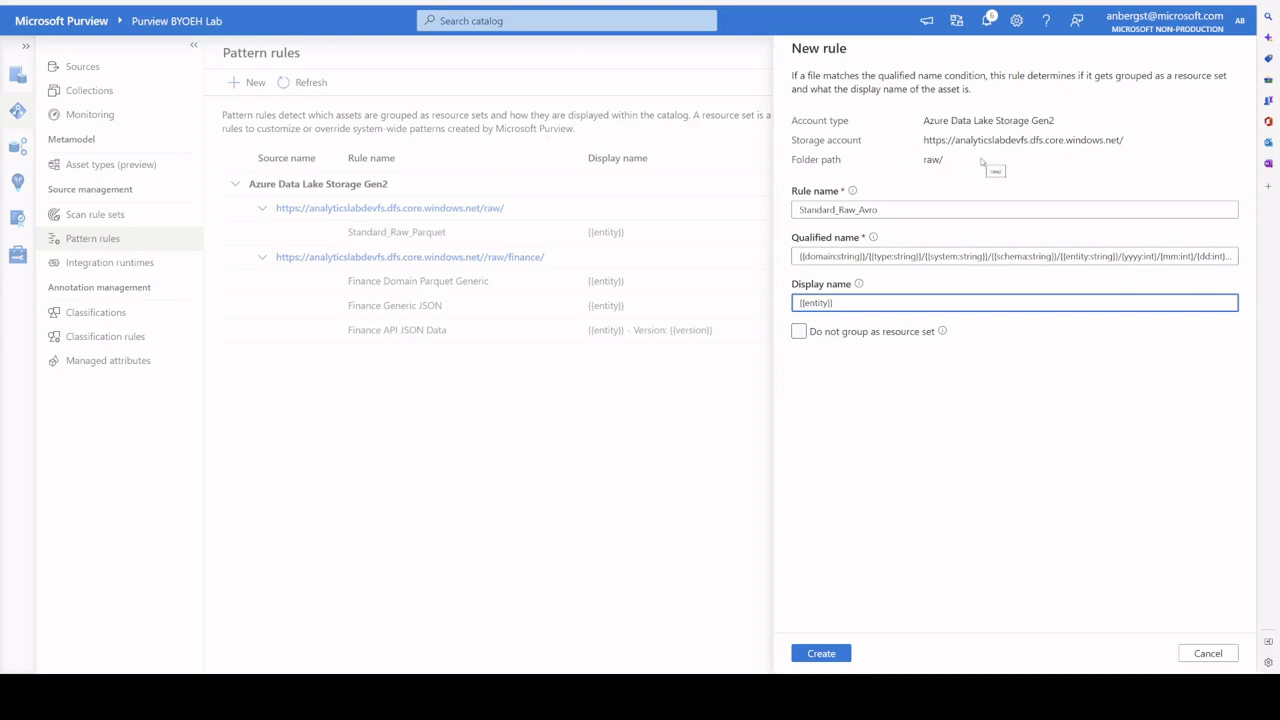
click(821, 654)
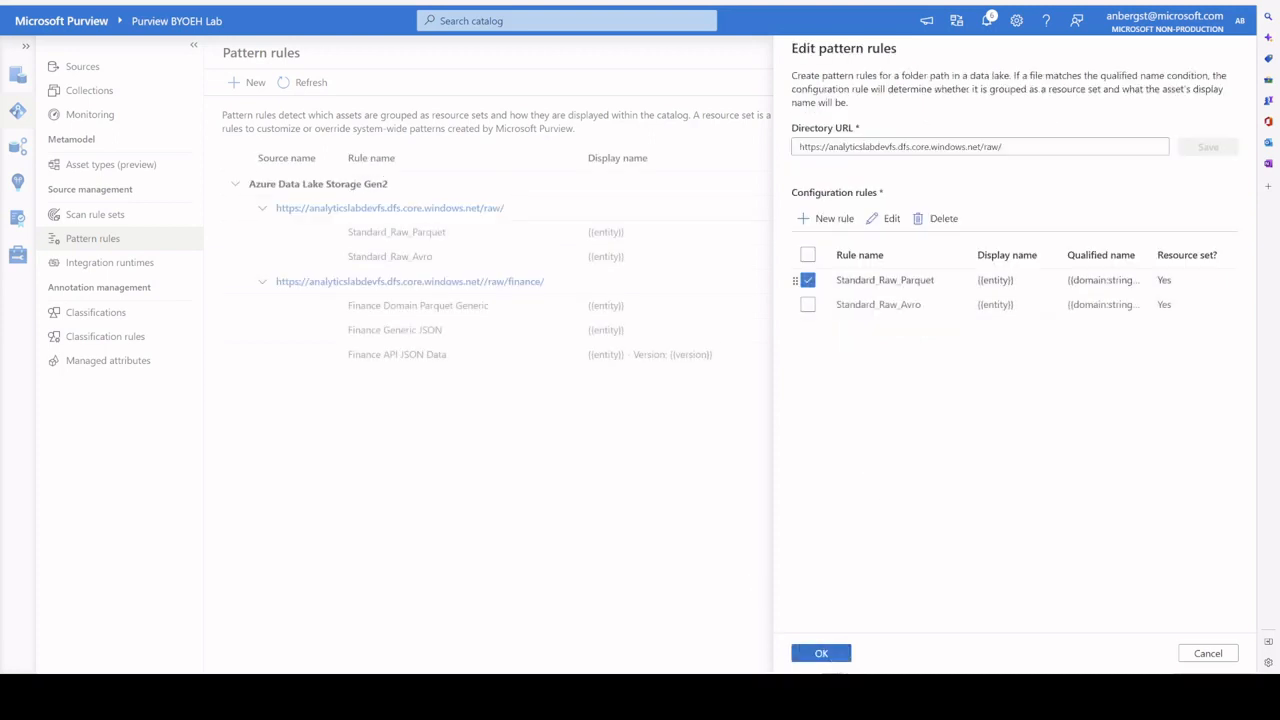
click(845, 660)
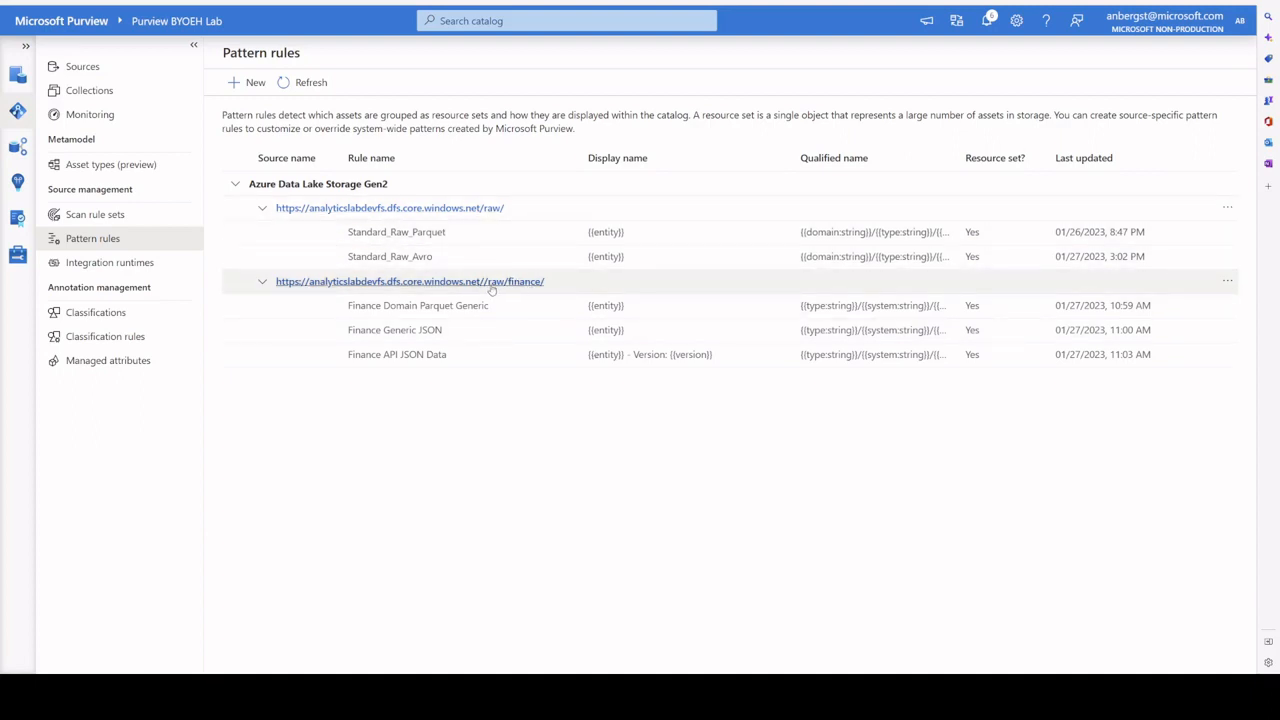
Open the finance folder's pattern rules, remove the extra slash before raw/finance/ in the directory URL and save it
click(403, 287)
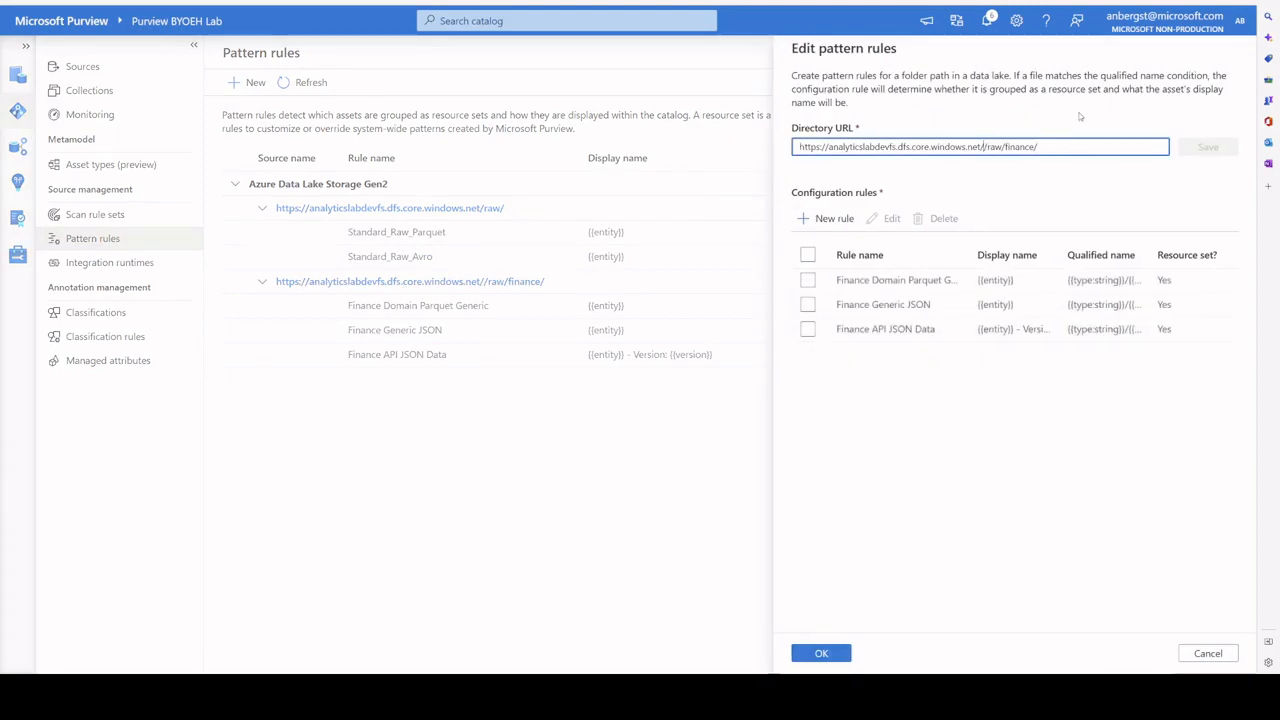
key(BackSpace)
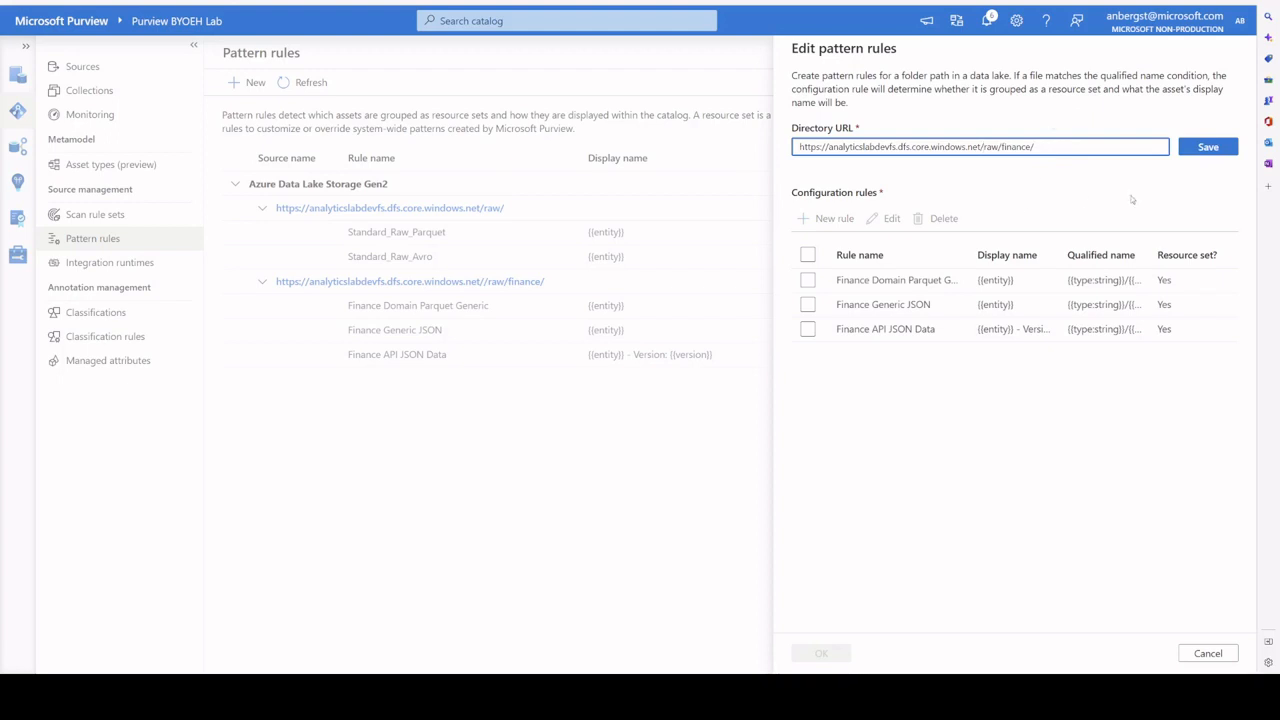
click(1208, 147)
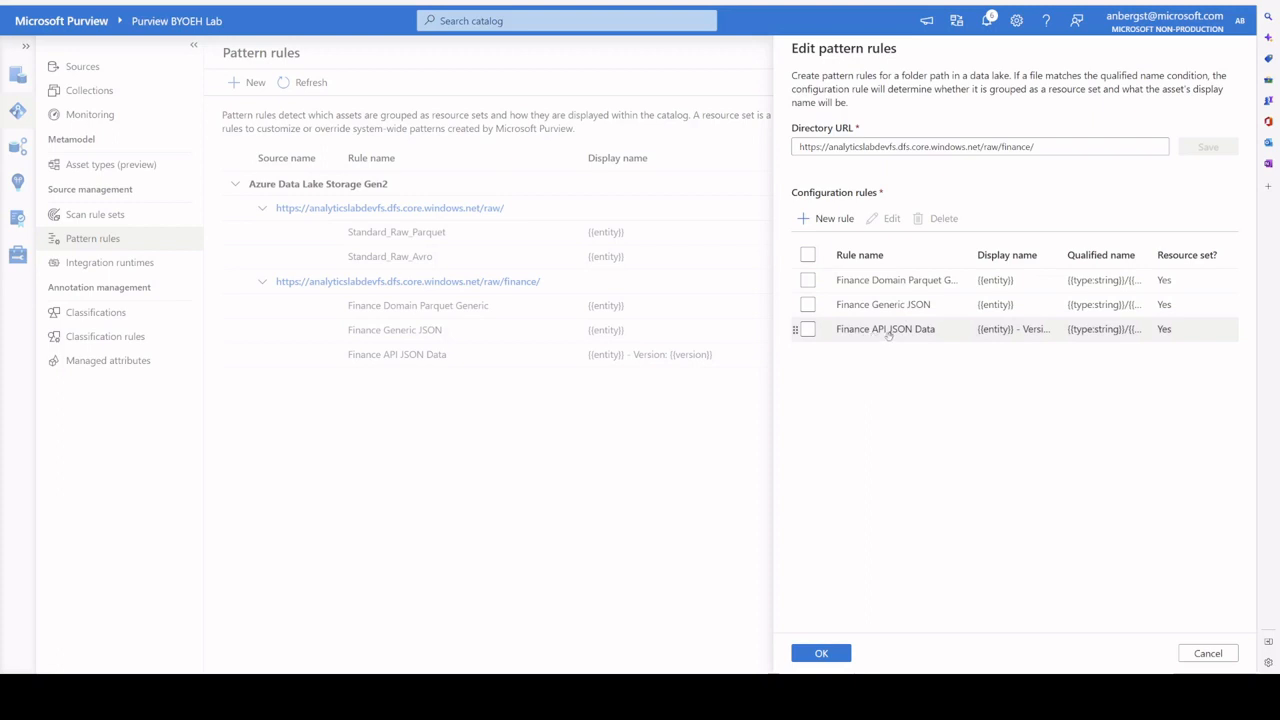
Open the Finance API JSON Data rule for editing and examine the file name and extension ending its qualified name
click(808, 330)
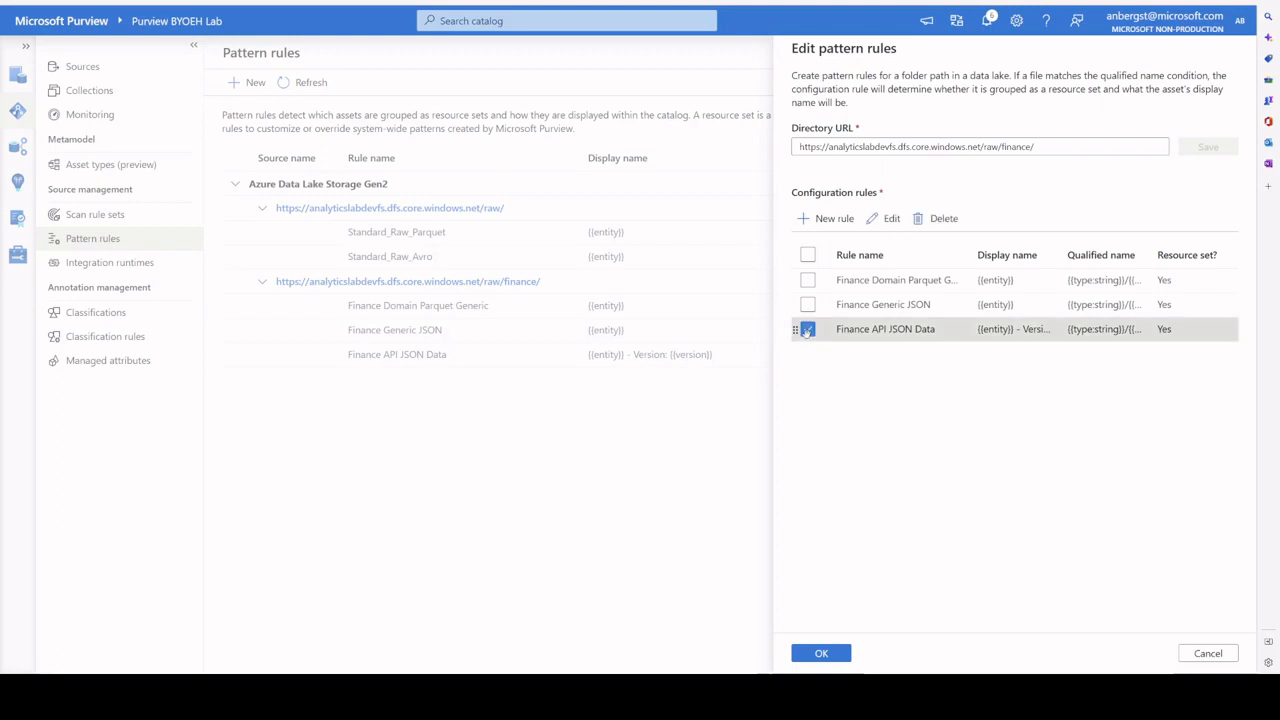
click(880, 222)
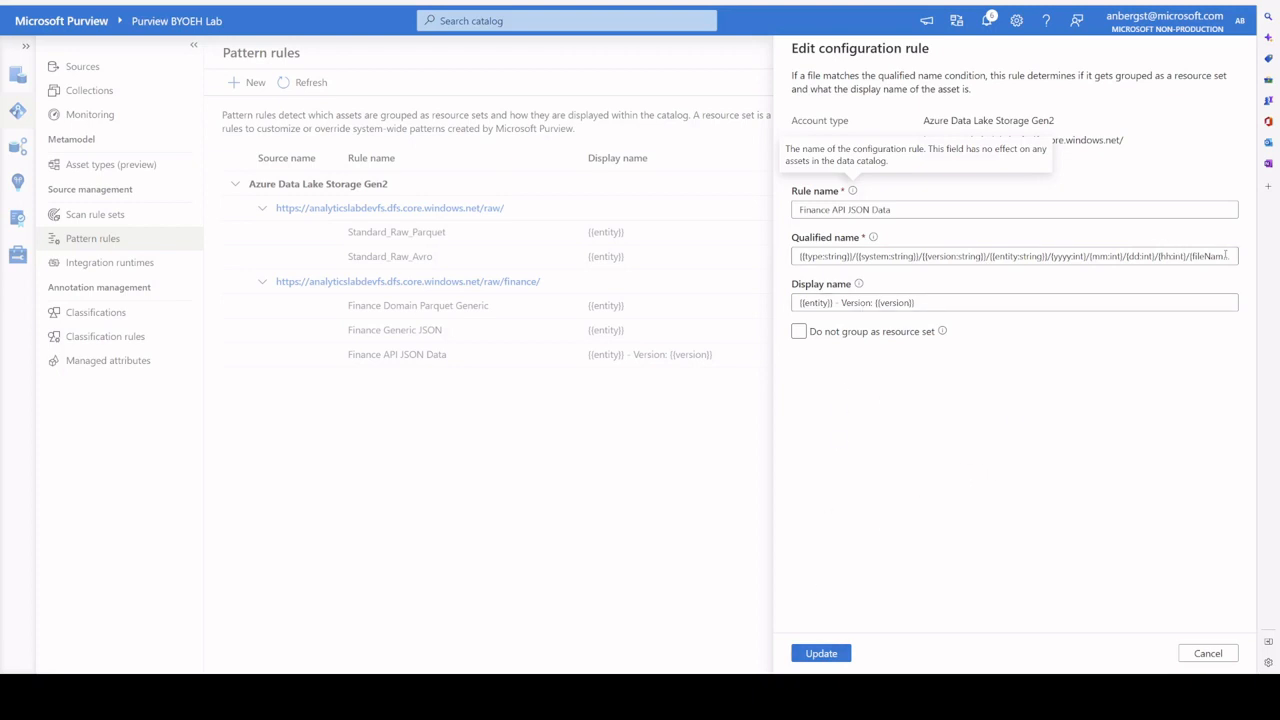
drag(1225, 256, 1236, 258)
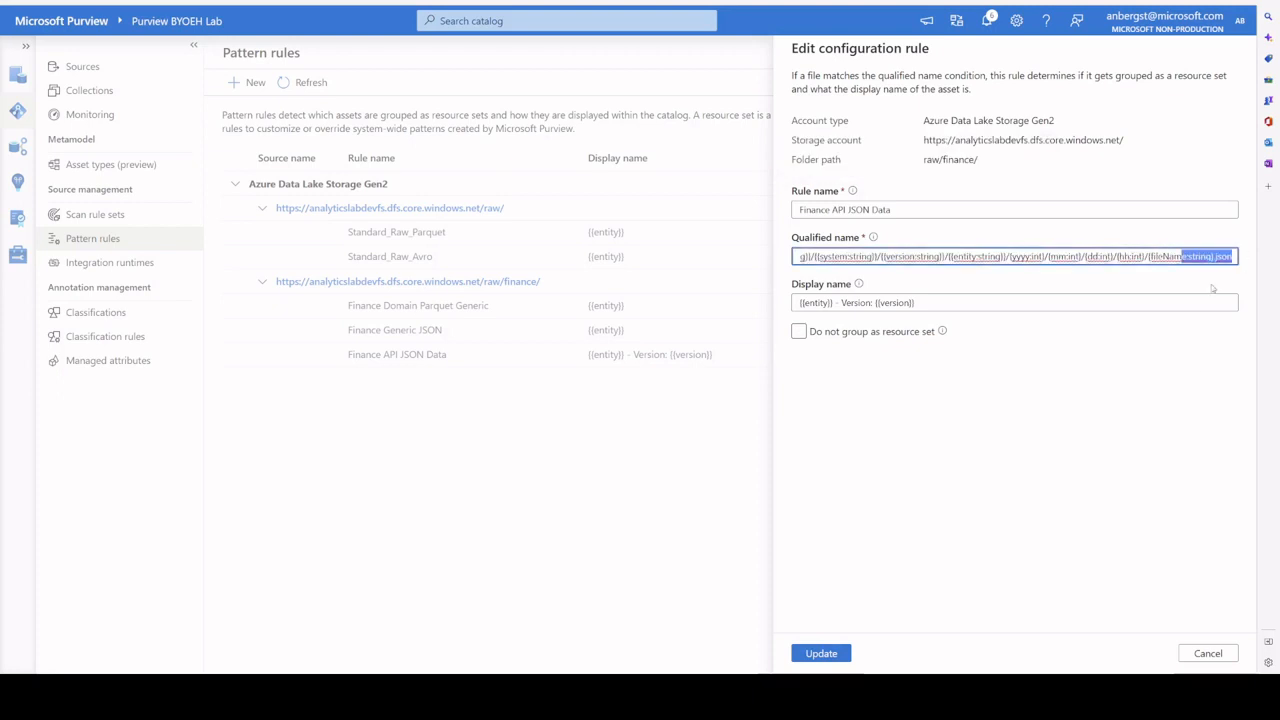
click(1187, 369)
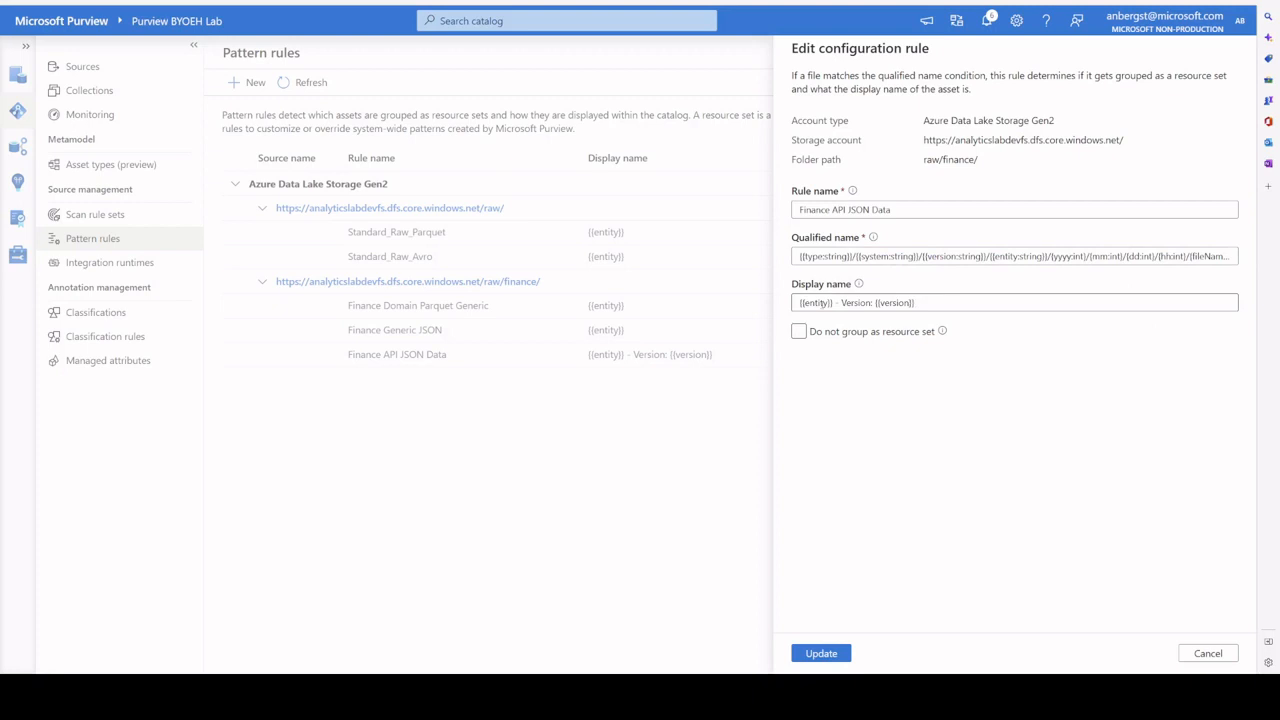
Examine the entity and version replacers in the display name and qualified name, and close the finance rules with their values as they are
drag(800, 302, 840, 303)
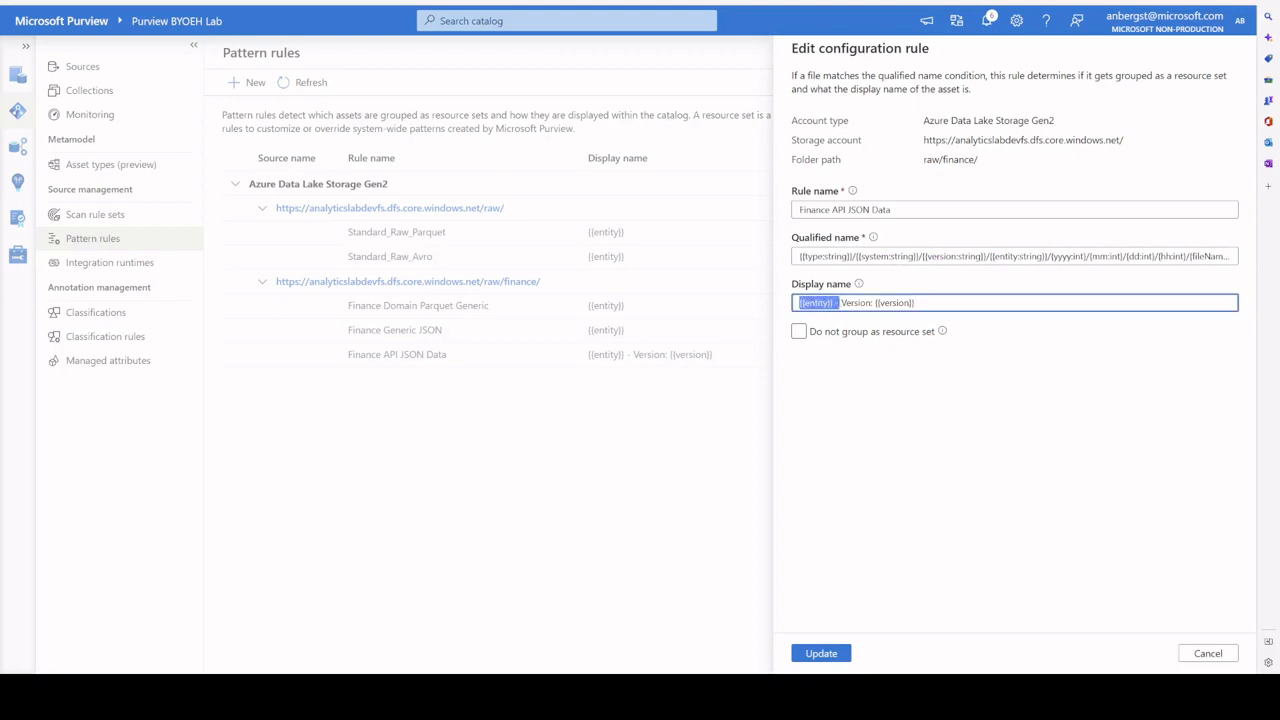
drag(928, 305, 874, 304)
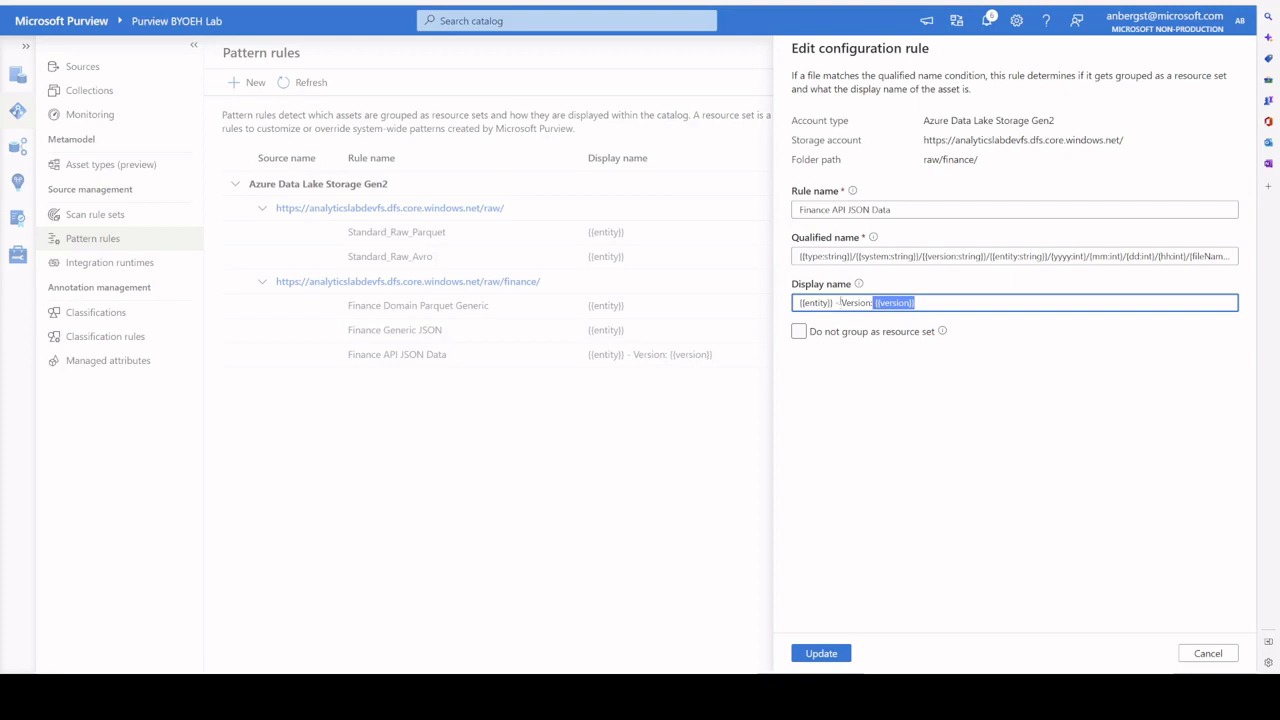
click(873, 303)
click(925, 257)
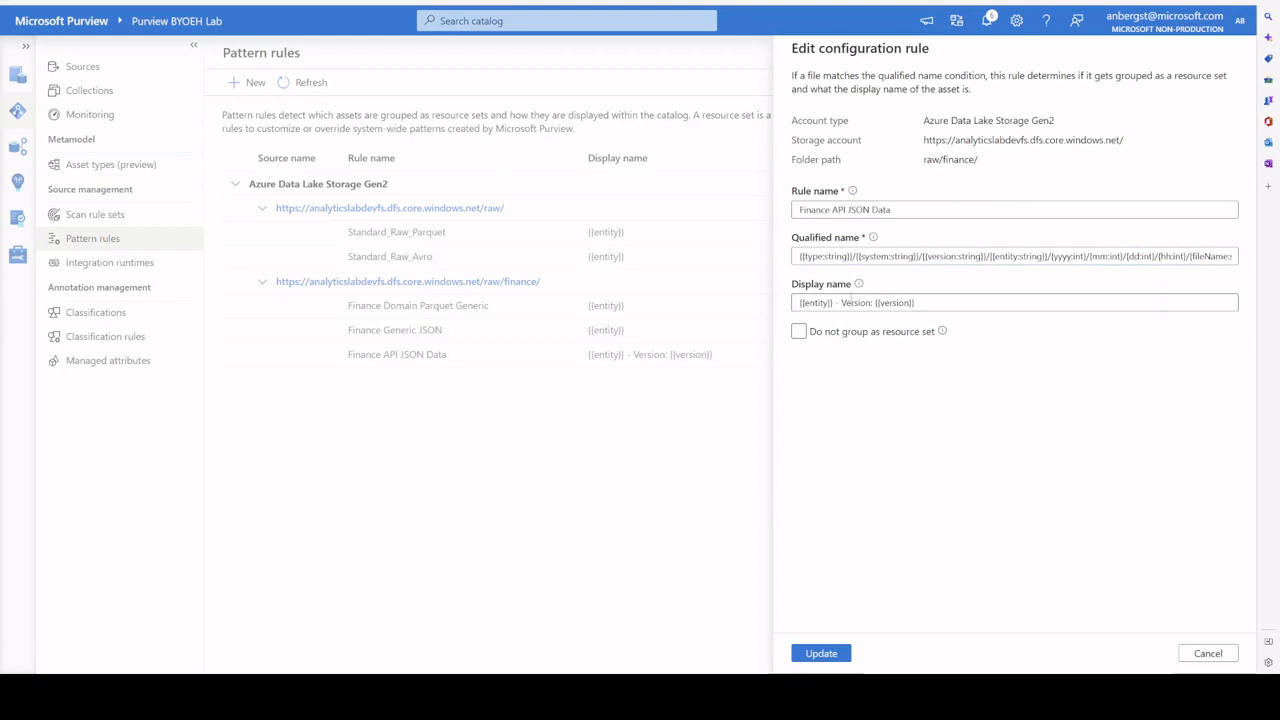
mouse_move(858, 288)
click(808, 658)
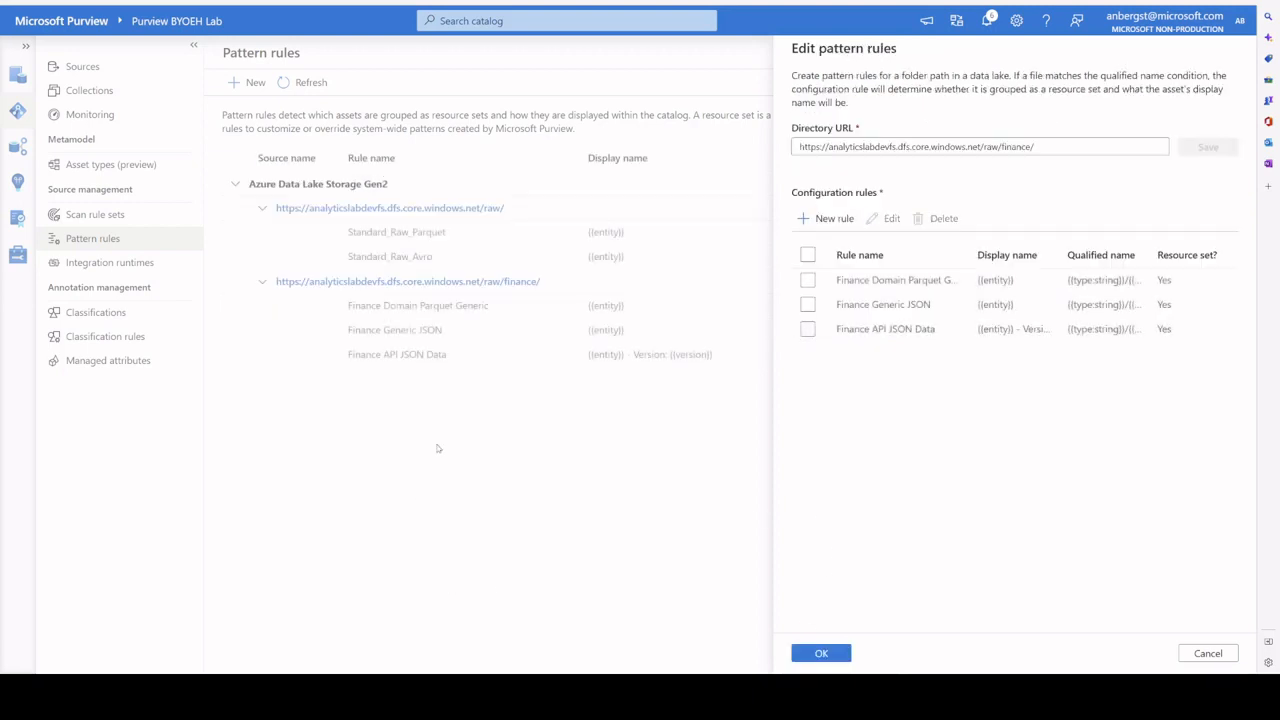
click(815, 660)
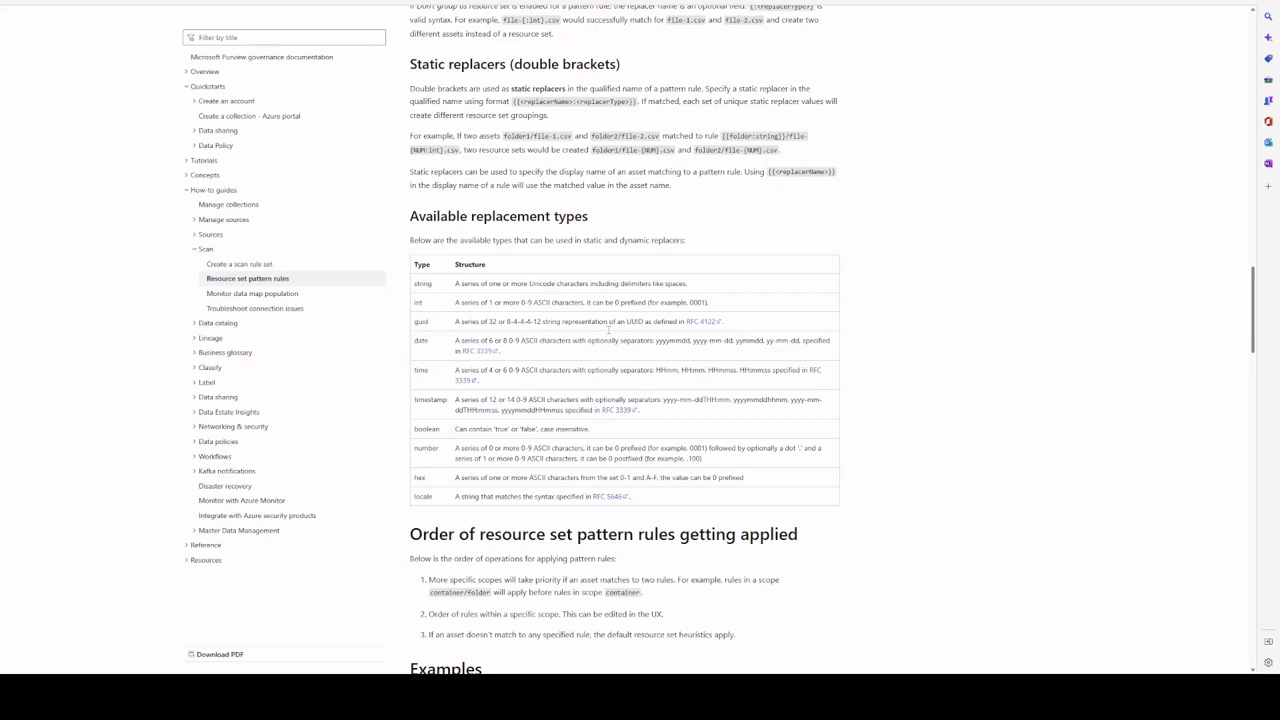
Look through the Purview pattern rule documentation for the rule fields, replacer syntax, replacement types and order in which rules apply
scroll(624, 374, up, 1)
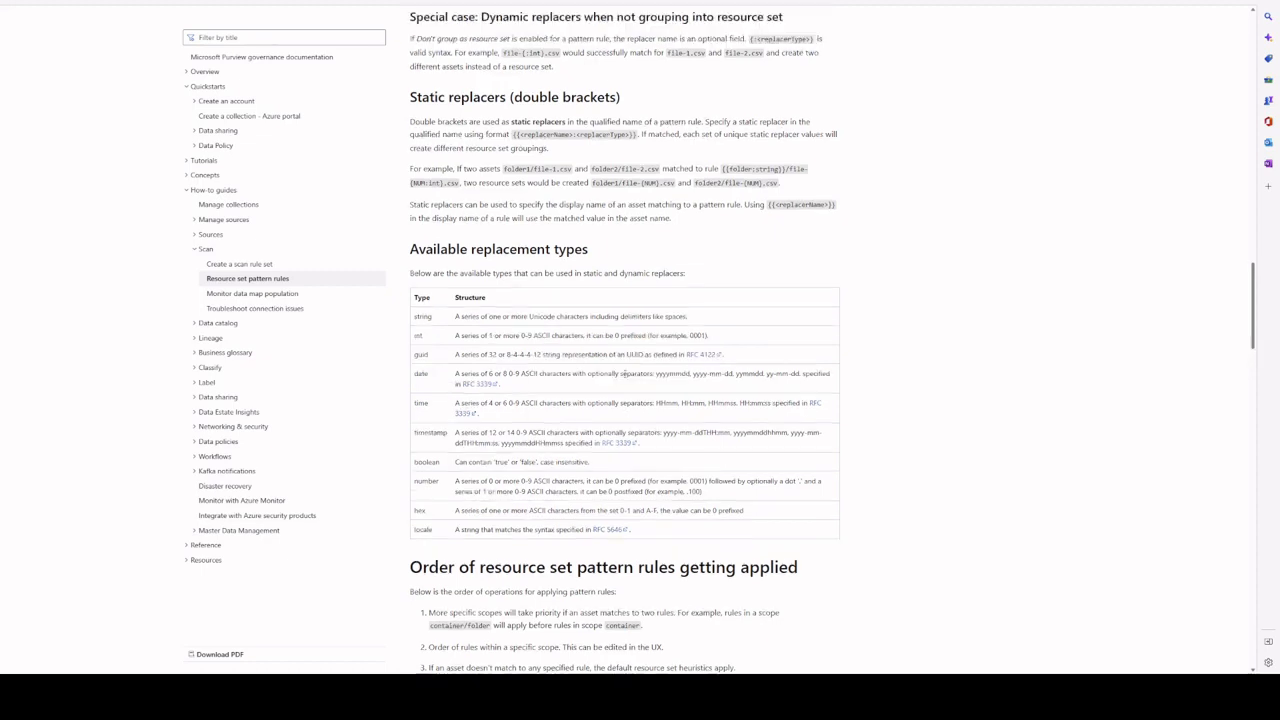
scroll(624, 374, up, 10)
scroll(628, 393, down, 5)
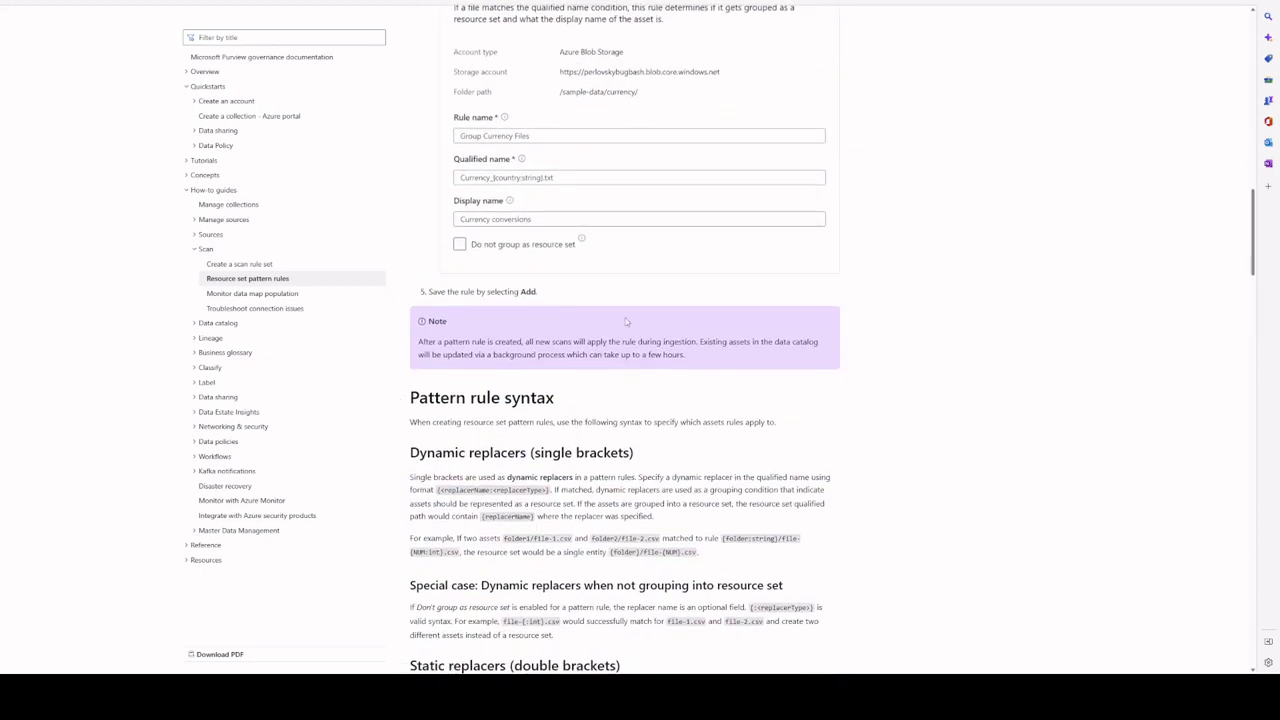
scroll(549, 415, up, 1)
scroll(549, 415, up, 3)
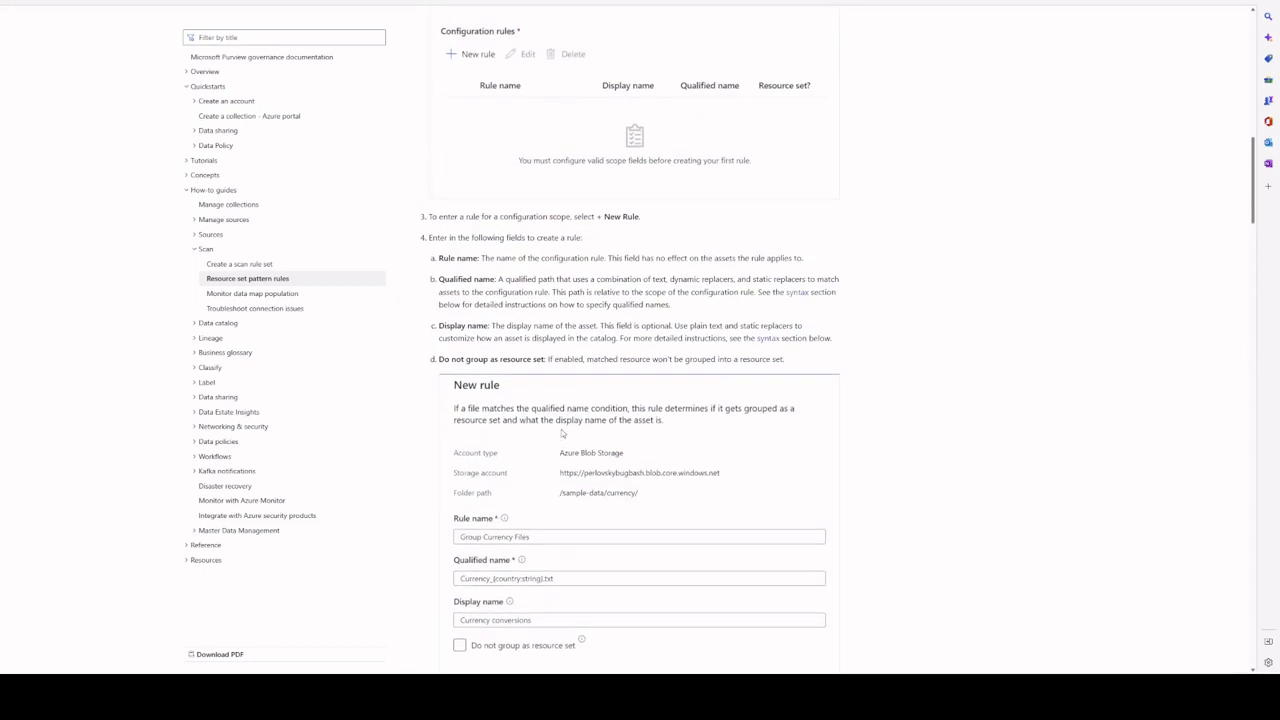
scroll(555, 425, down, 13)
scroll(562, 437, down, 1)
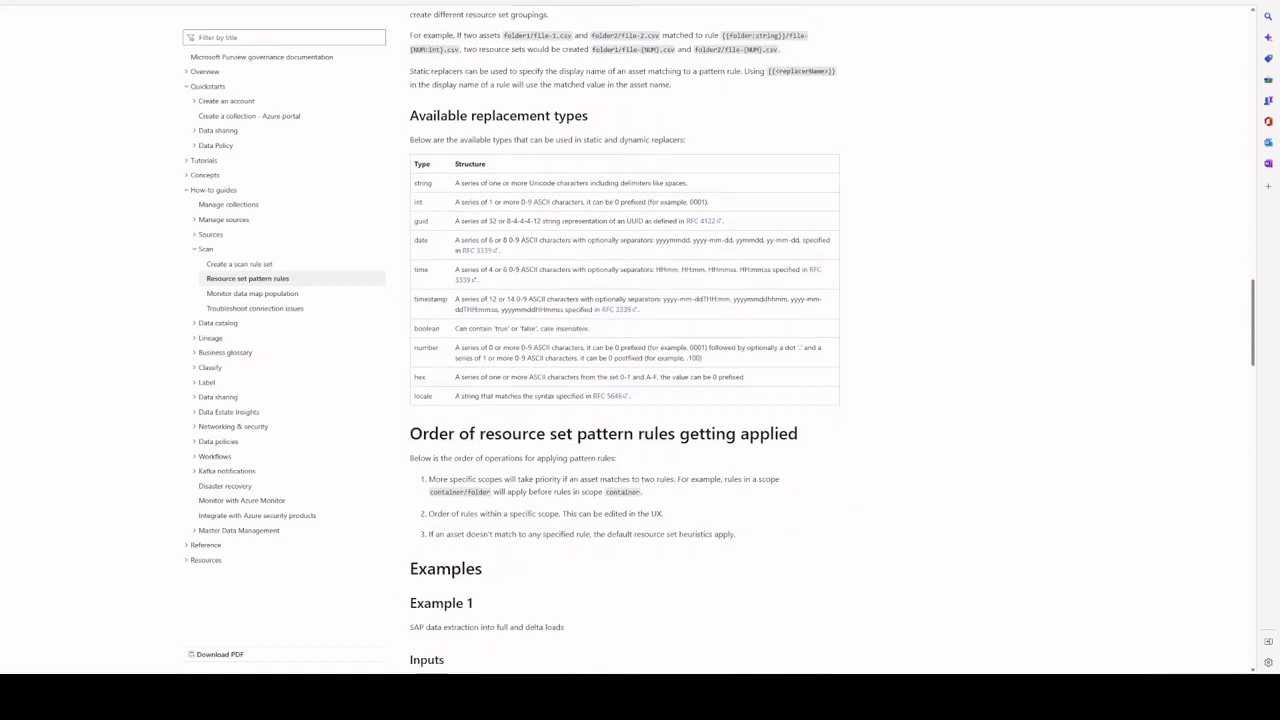